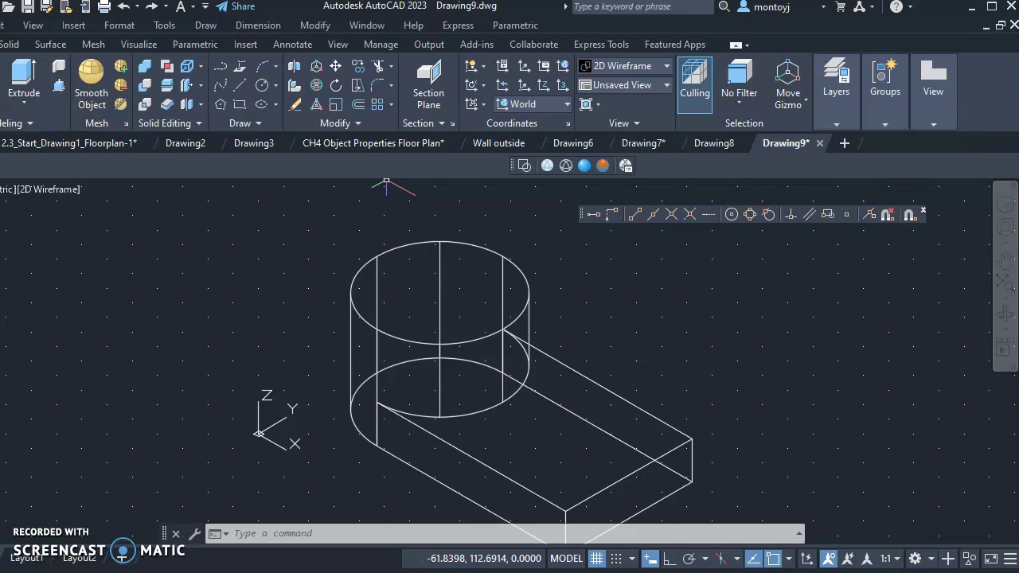
Step: Draw a solid cylinder of radius 15 from the centre of the round boss's top face, extending 50 downward
click(7, 162)
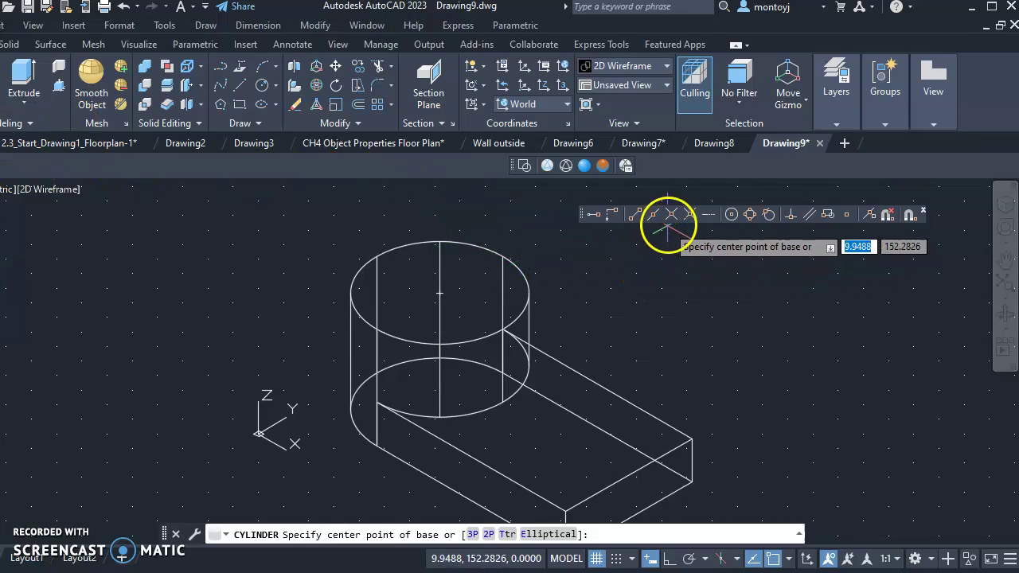
click(732, 217)
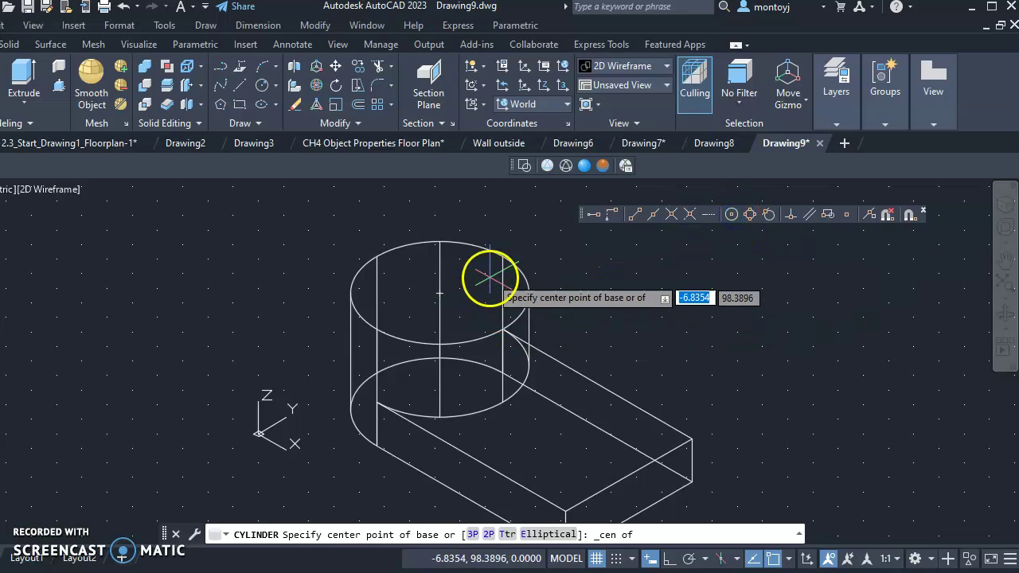
click(482, 307)
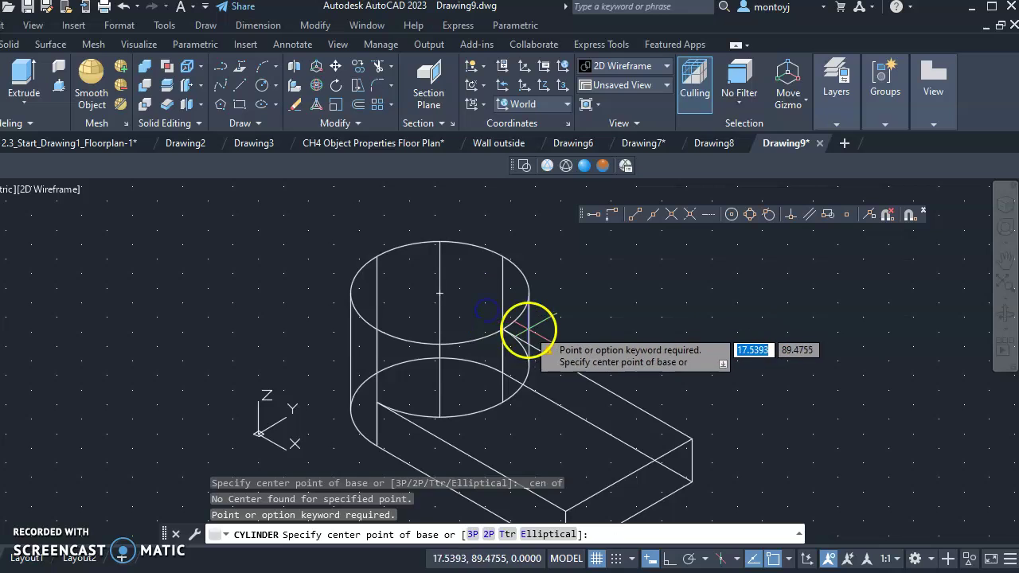
click(441, 294)
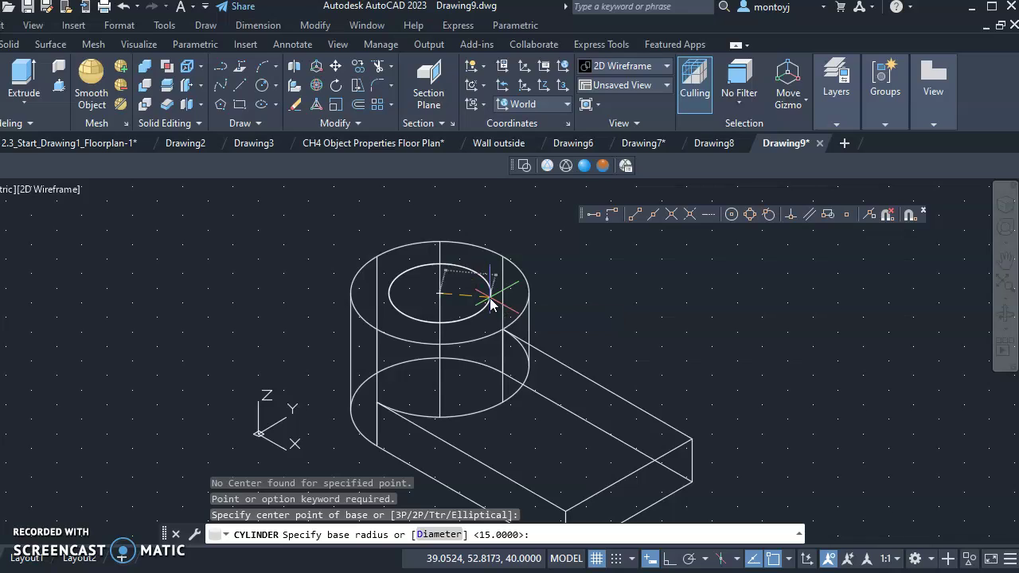
key(Return)
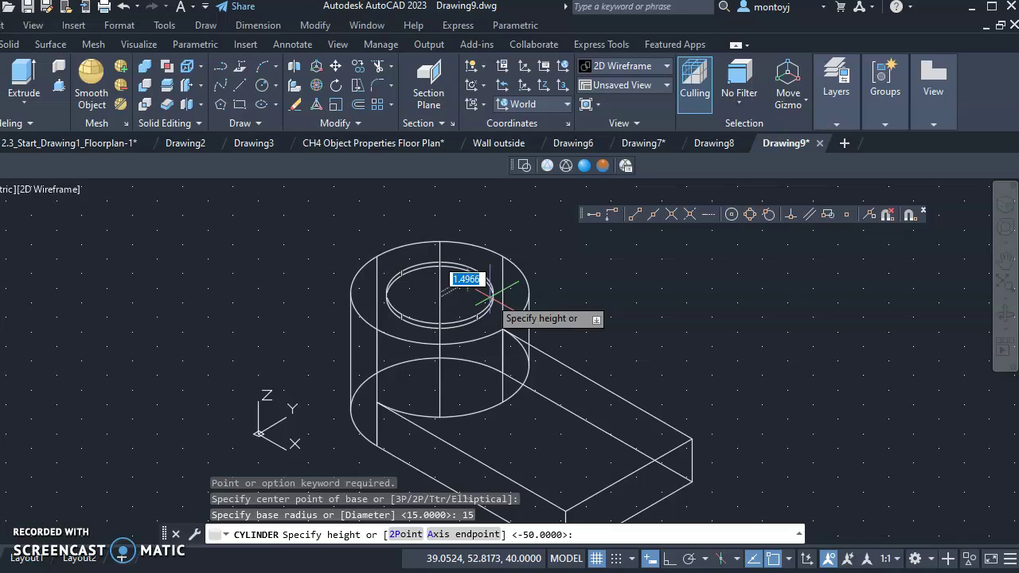
click(475, 309)
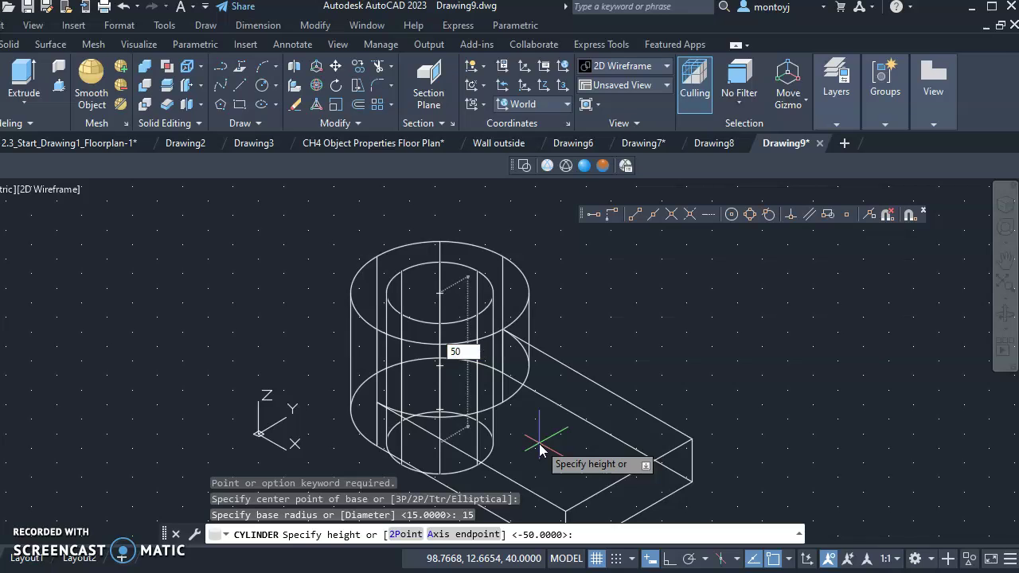
key(Return)
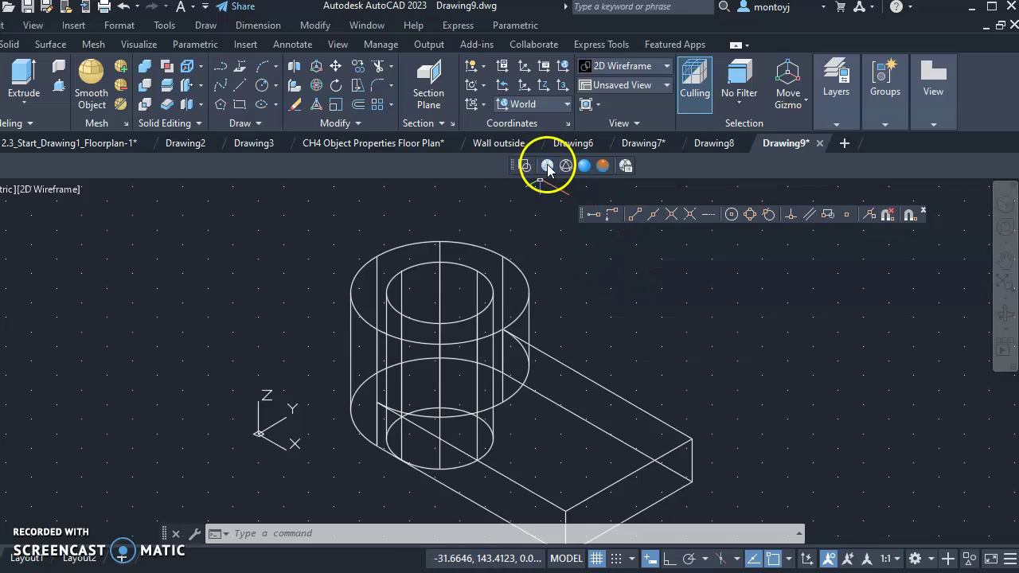
Step: Preview the model in the Realistic, Hidden and Wireframe visual styles, ending in 2D Wireframe
click(585, 167)
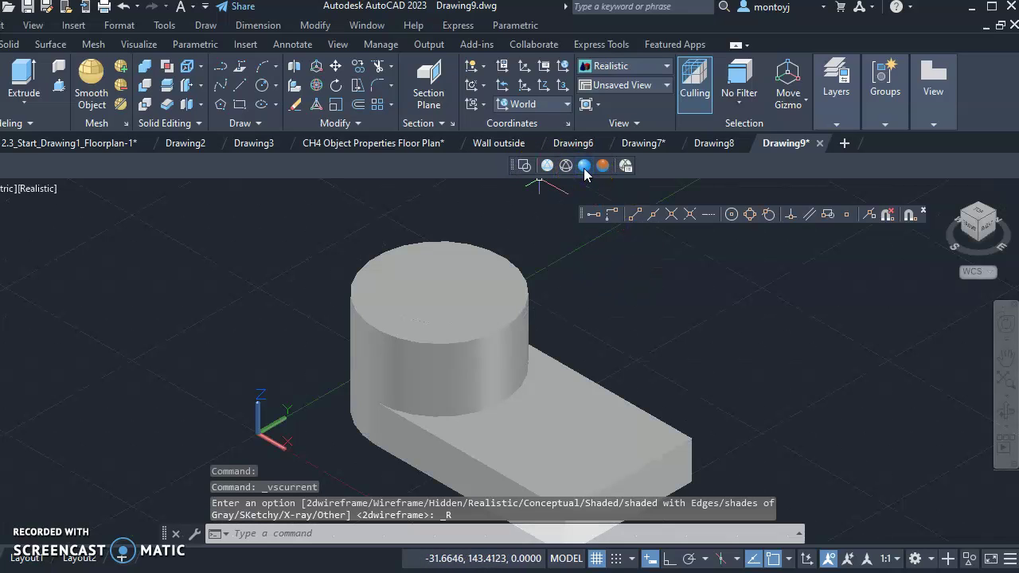
click(566, 165)
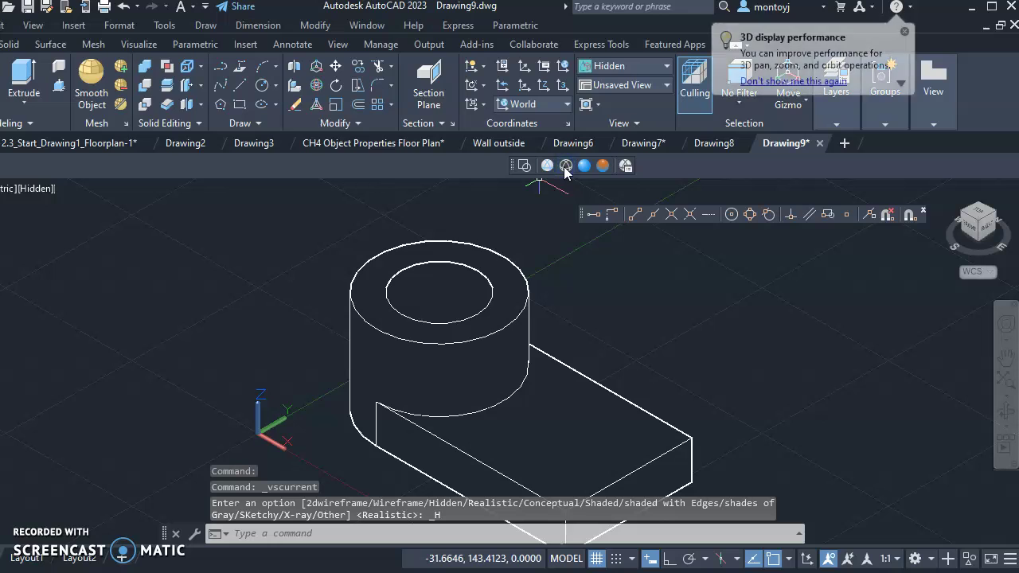
click(546, 167)
click(524, 167)
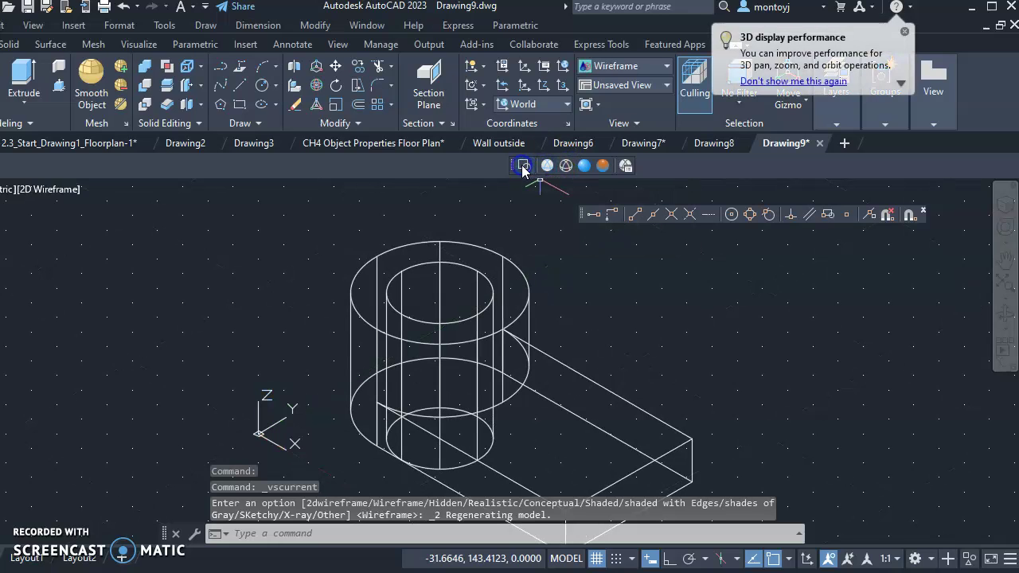
click(144, 92)
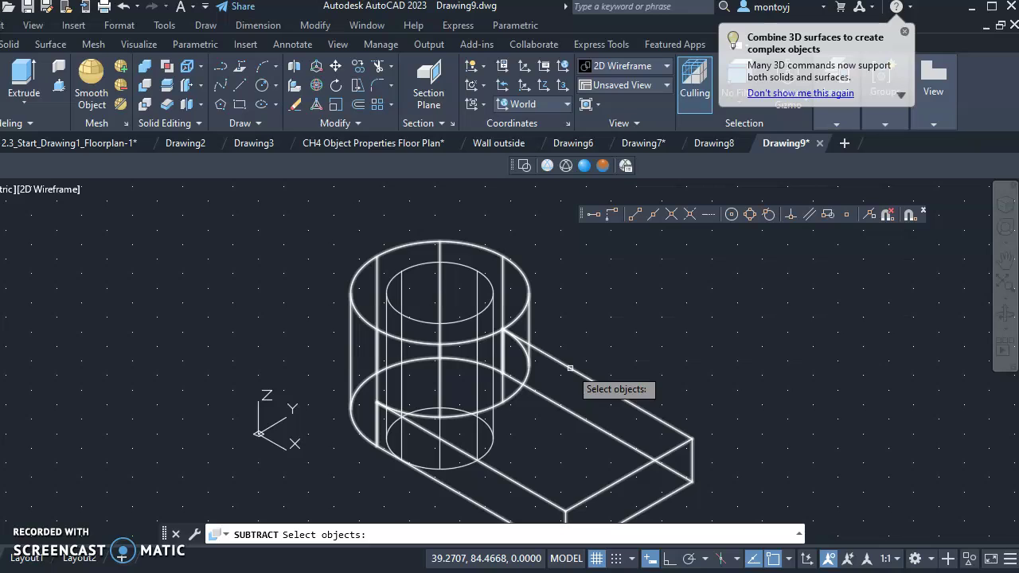
click(571, 369)
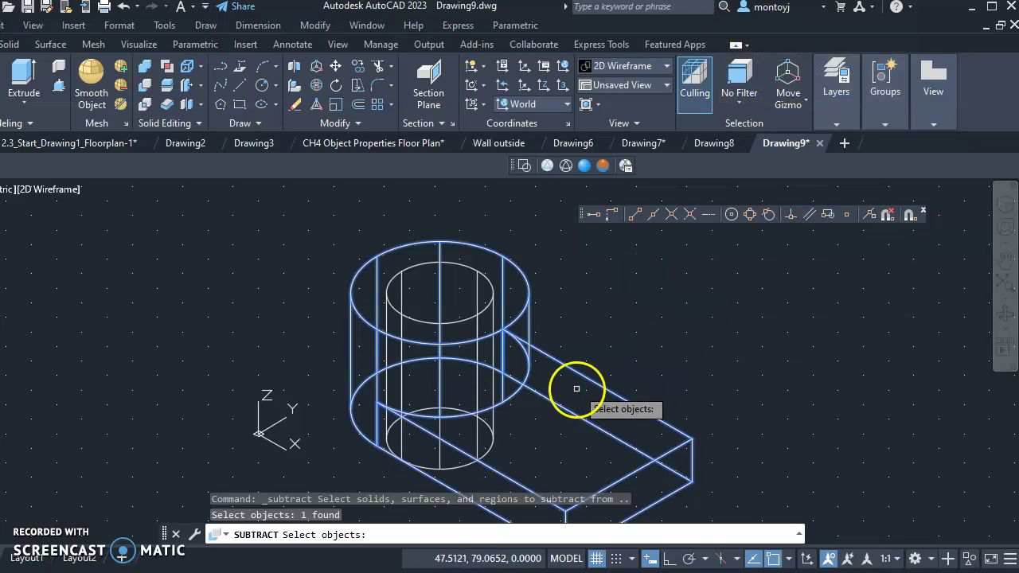
click(494, 440)
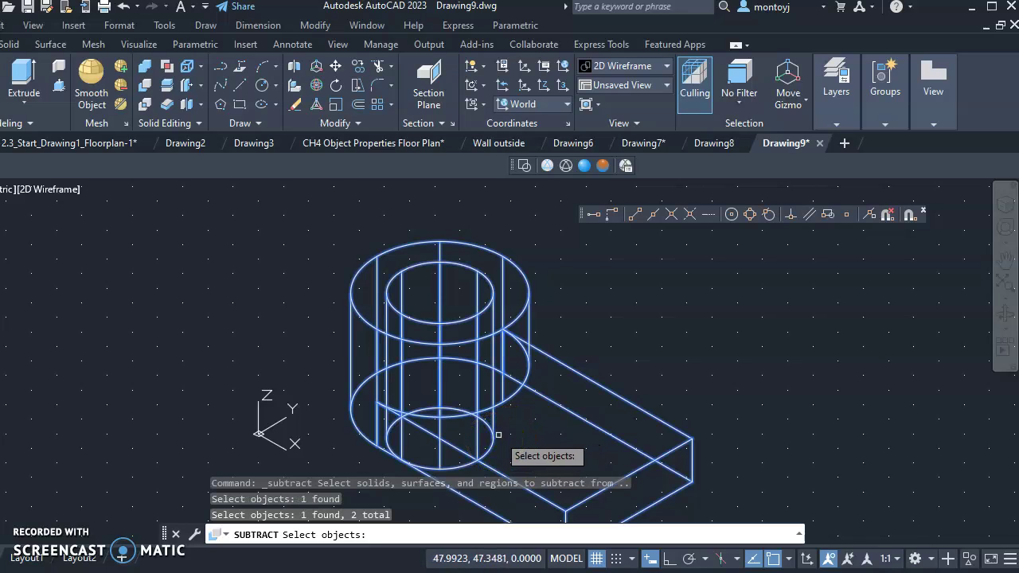
key(Return)
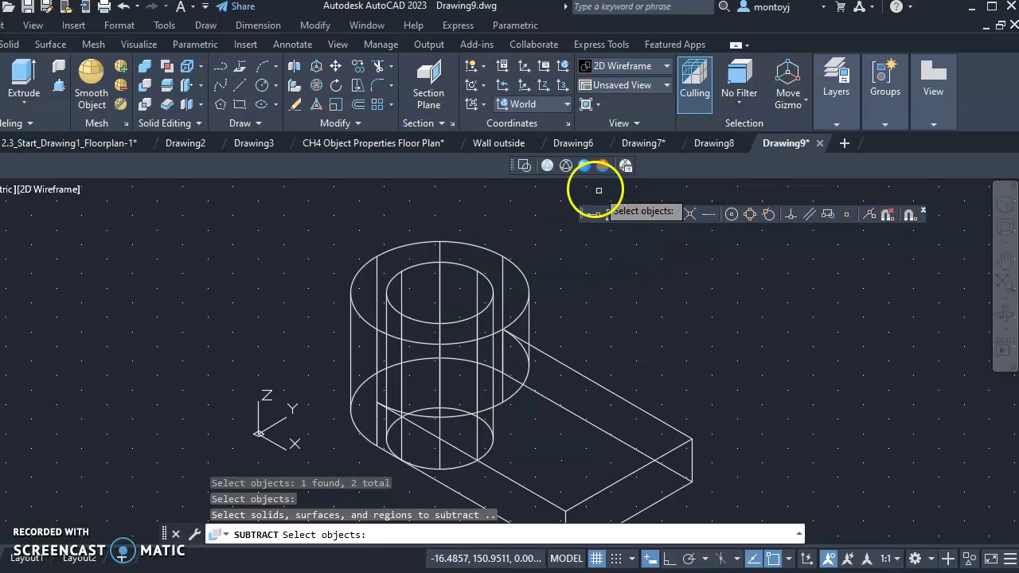
click(584, 167)
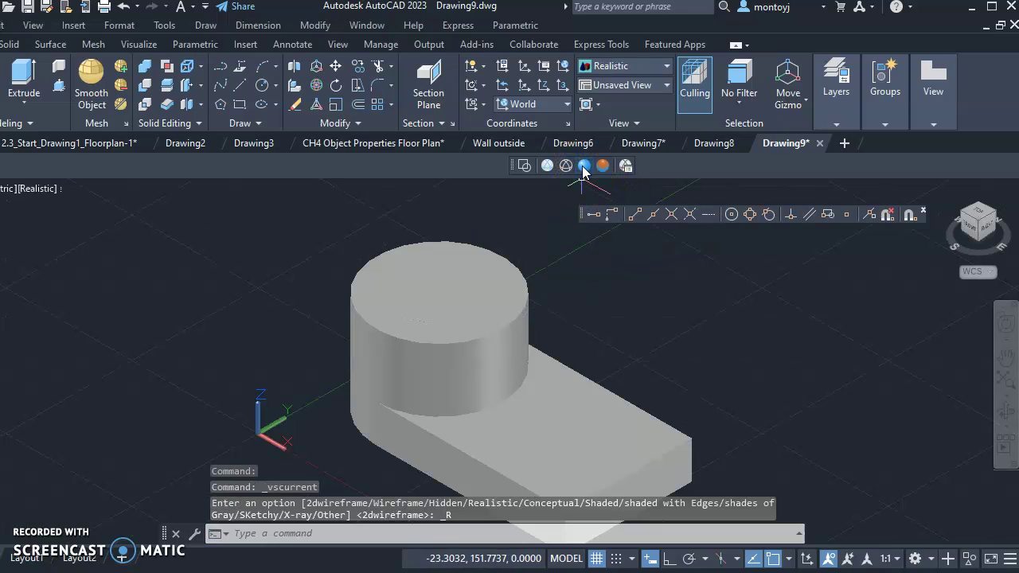
click(522, 168)
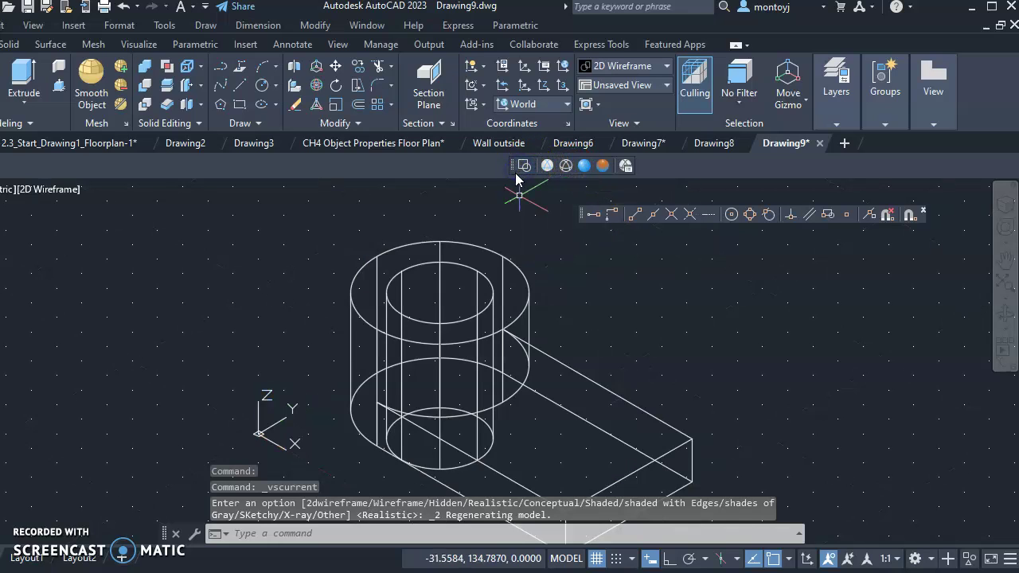
Step: Subtract the inner cylinder from the bracket body to cut a through hole in the round boss
click(146, 90)
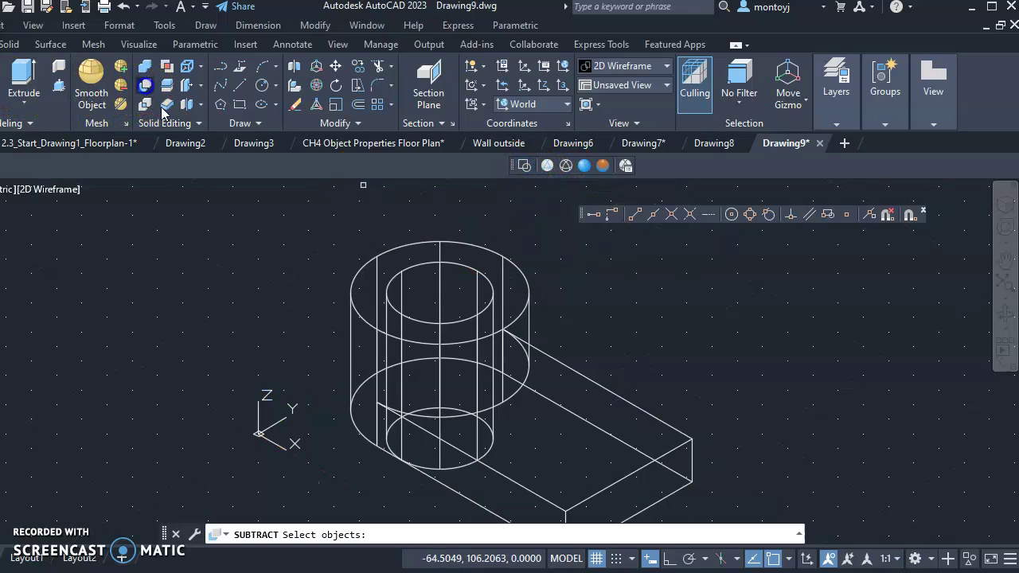
click(561, 364)
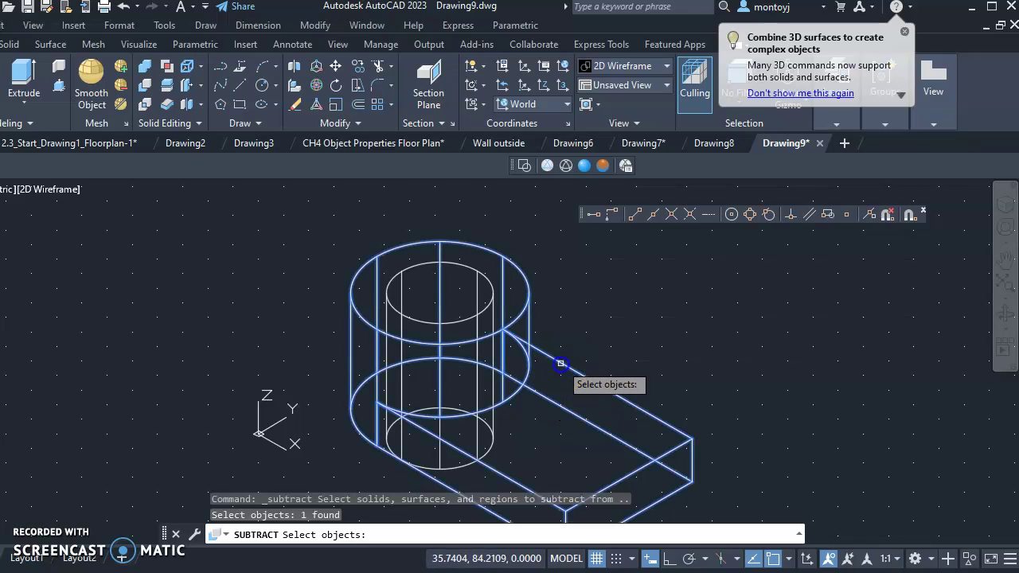
key(Return)
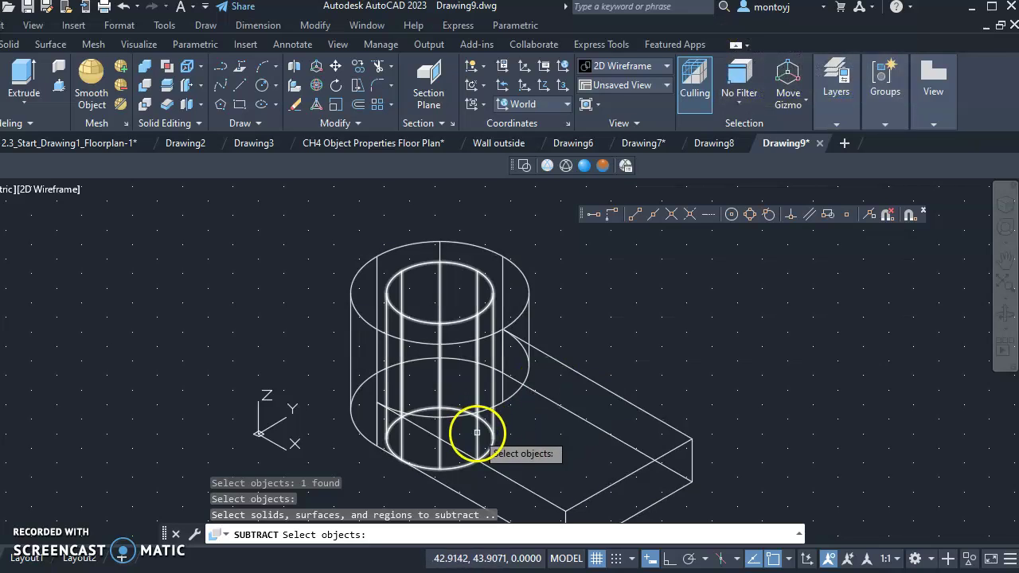
click(462, 264)
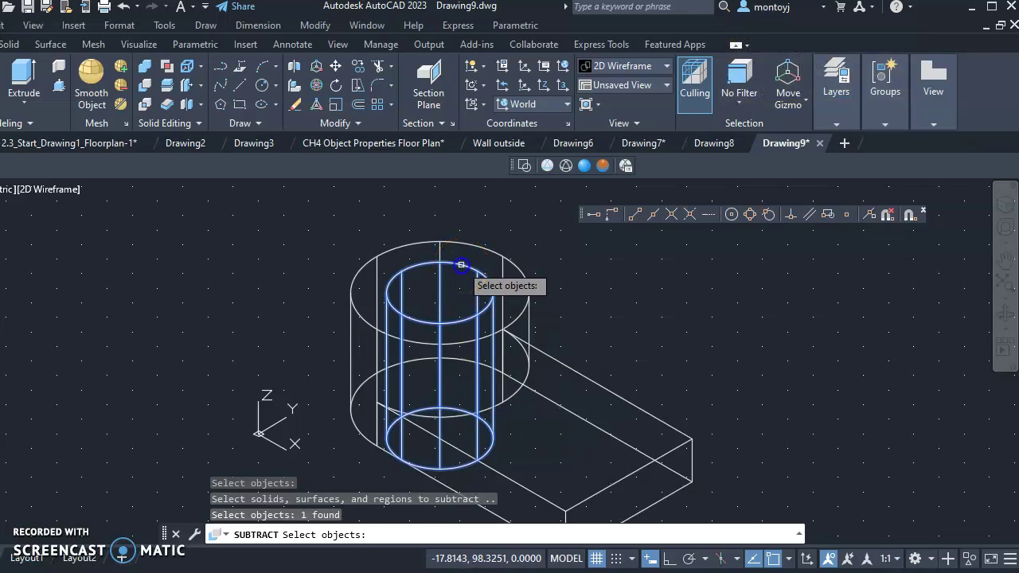
key(Return)
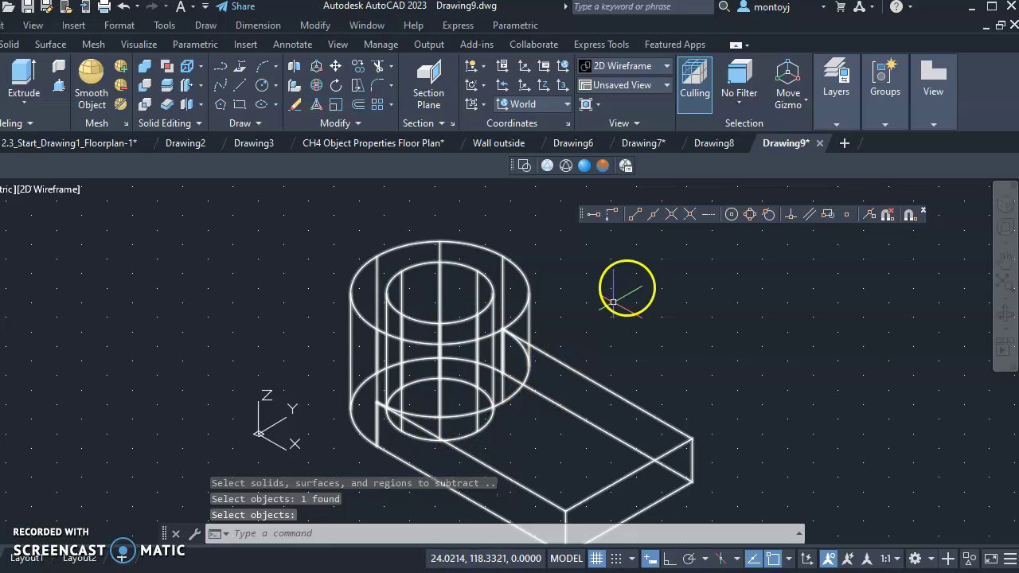
Step: Display the bracket in the Realistic visual style with the whole flat plate in view
click(584, 166)
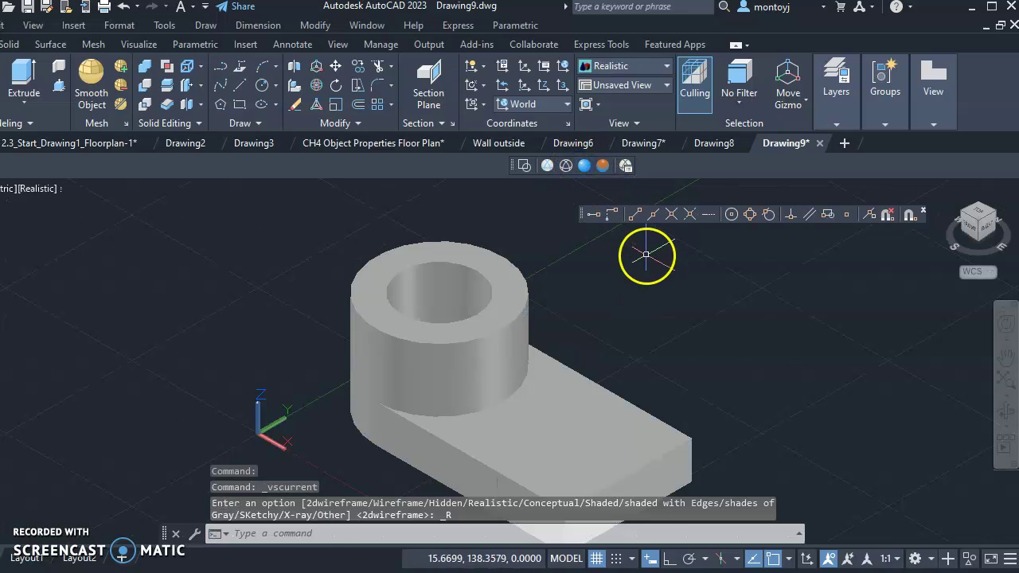
mouse_move(980, 227)
mouse_down()
mouse_move(972, 542)
mouse_move(963, 236)
mouse_move(979, 228)
mouse_up()
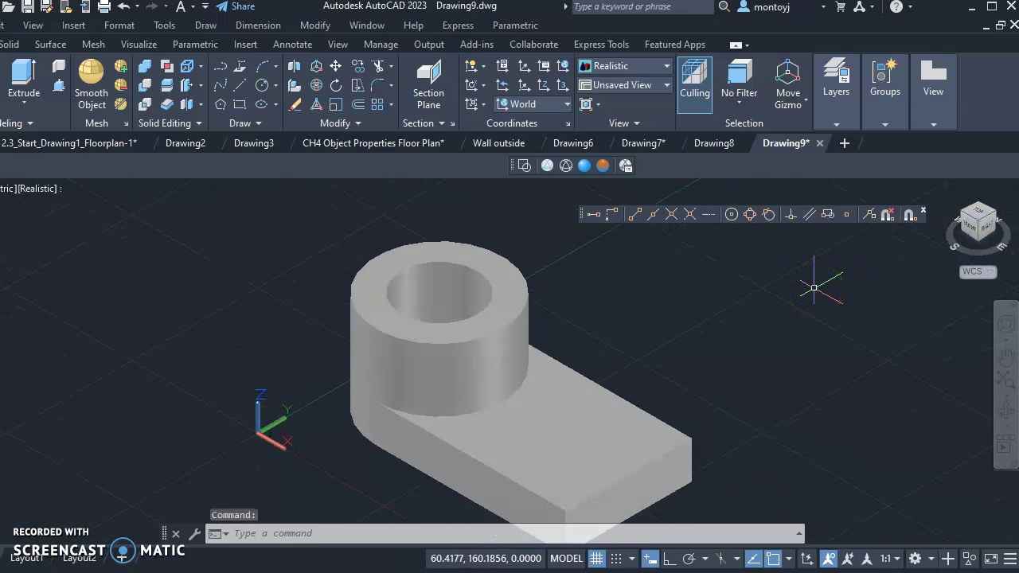
scroll(796, 398, down, 1)
middle_drag(797, 398, 586, 432)
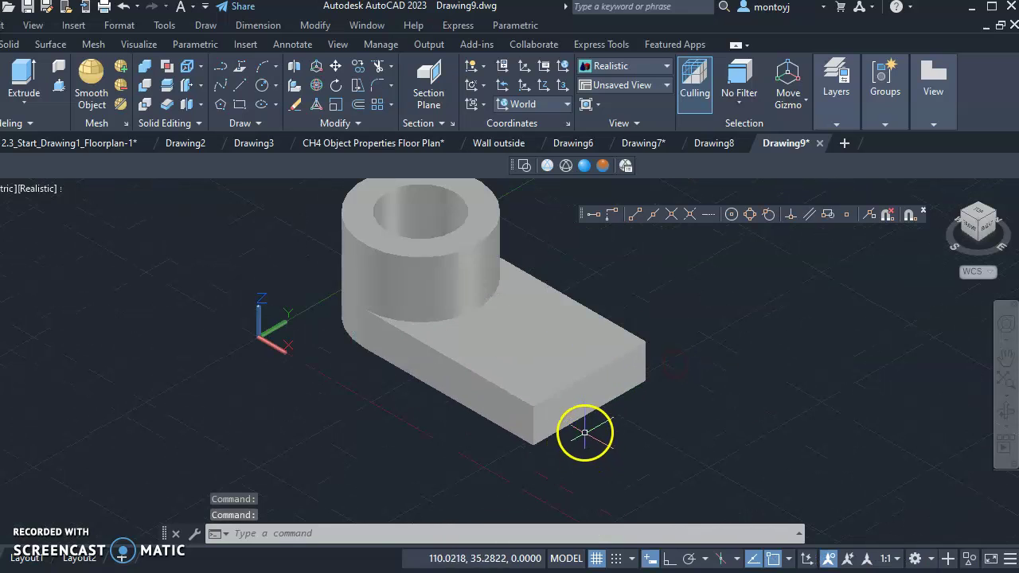
click(524, 322)
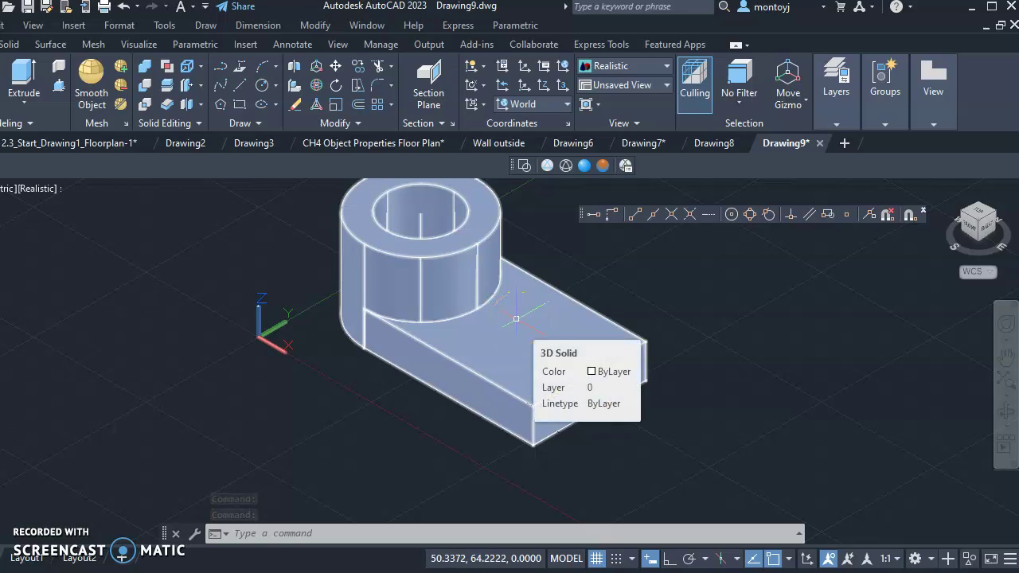
click(58, 67)
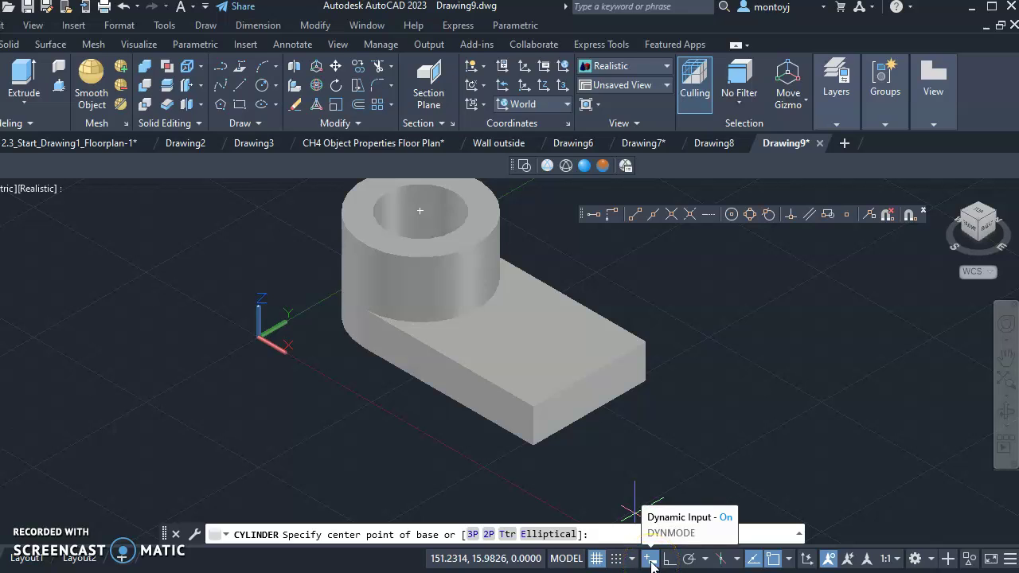
click(533, 407)
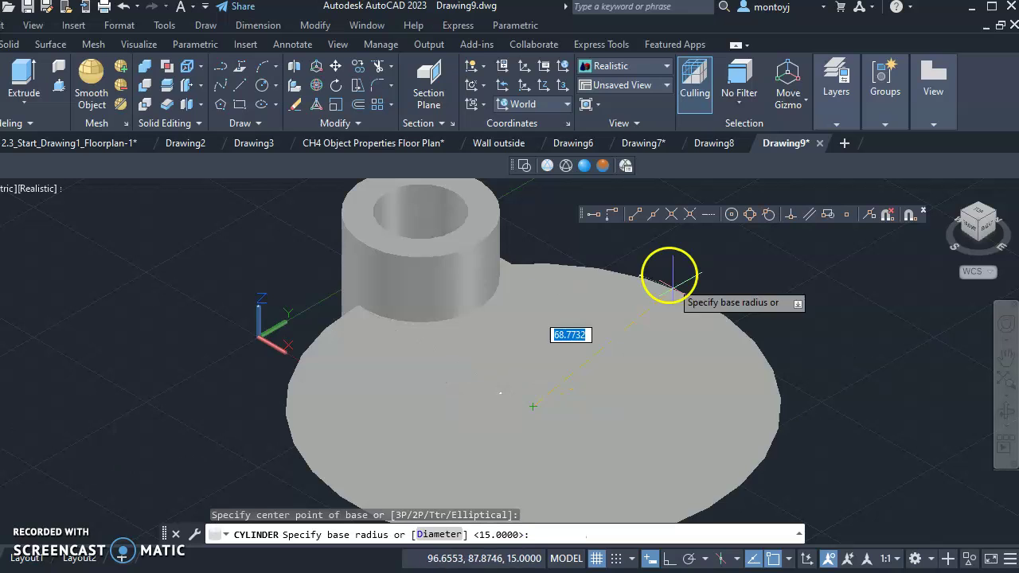
key(Escape)
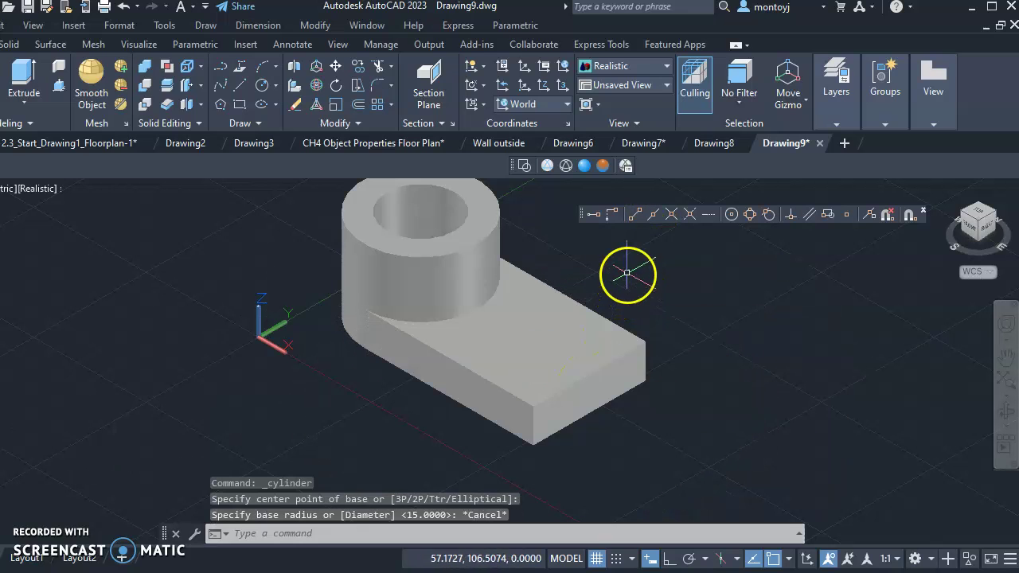
click(610, 217)
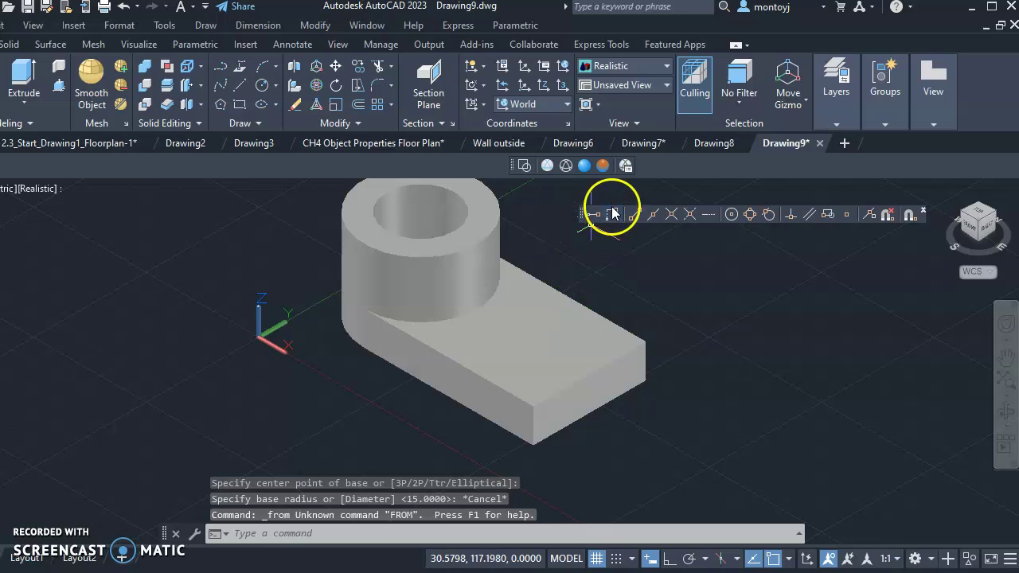
click(493, 199)
key(Escape)
key(Return)
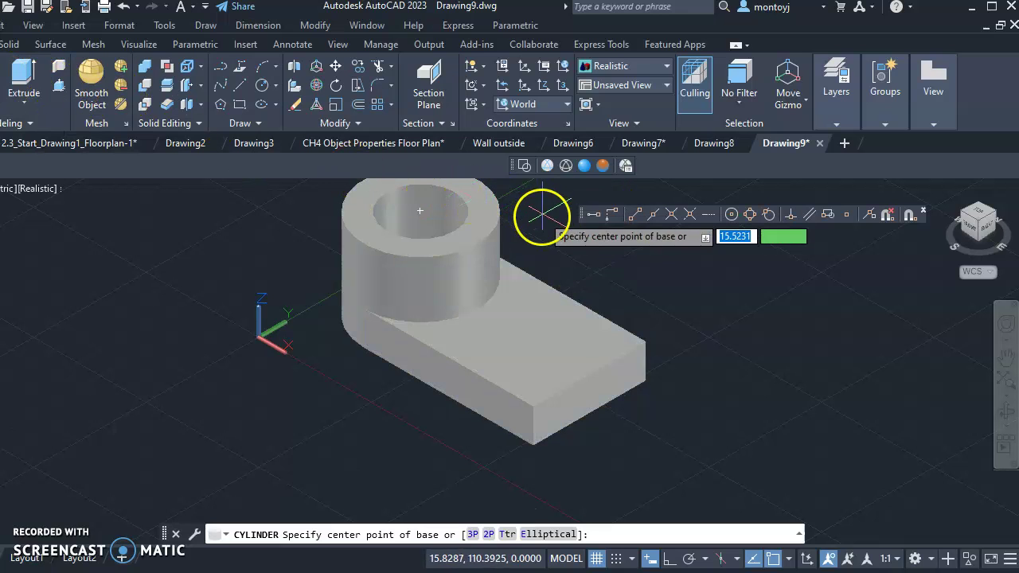
click(614, 212)
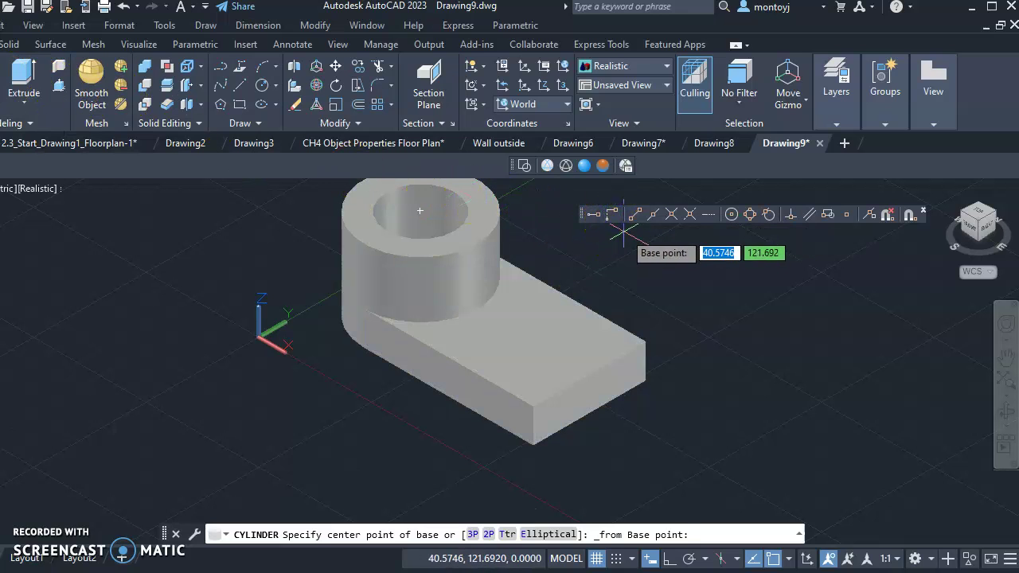
click(534, 407)
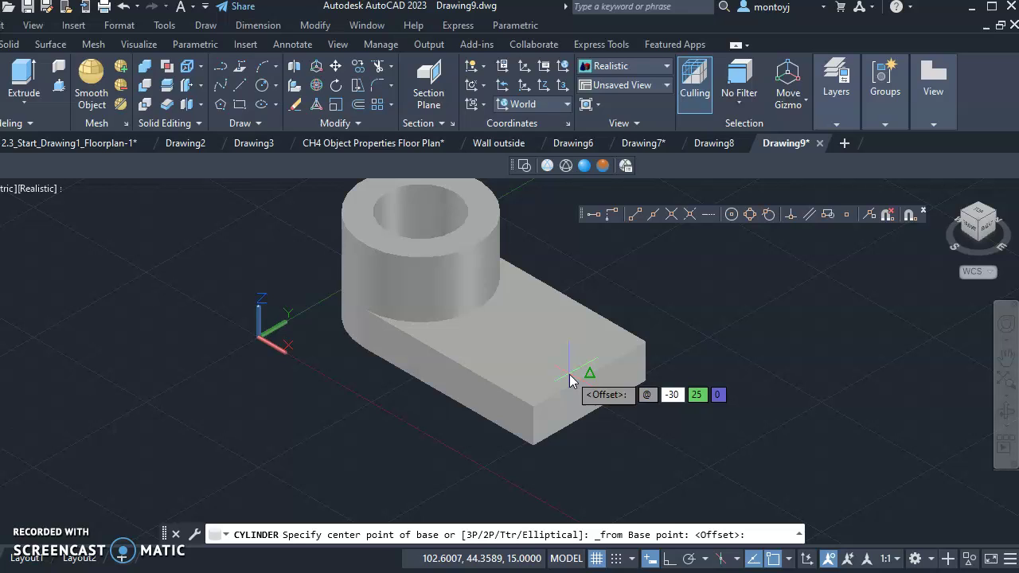
key(Tab)
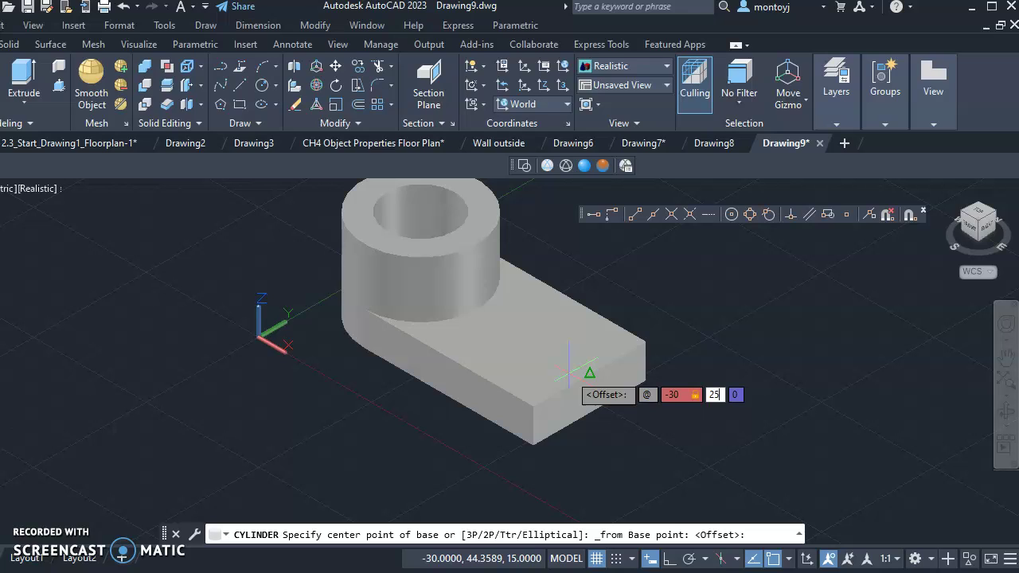
key(Return)
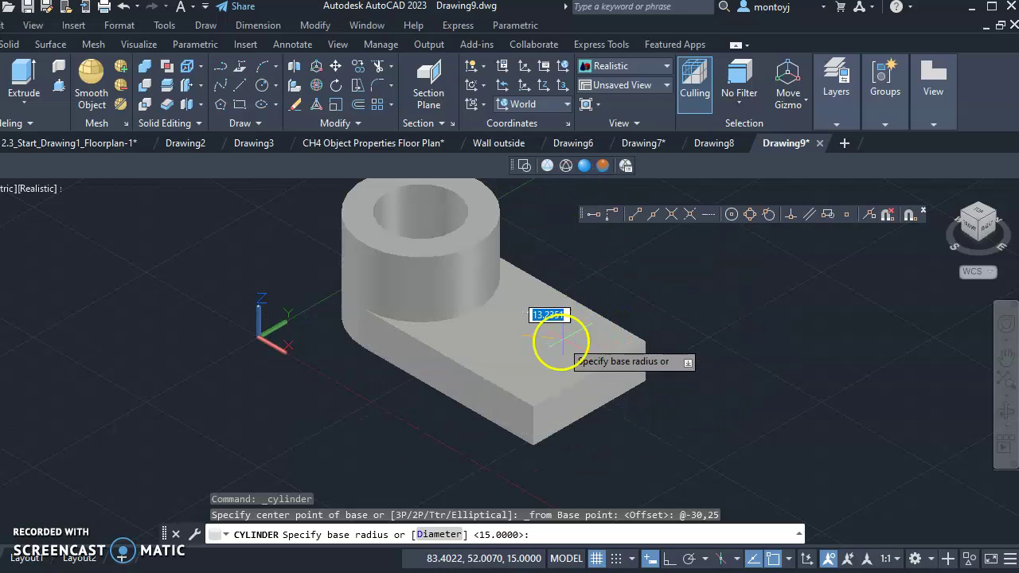
Step: Switch the model display through Hidden and Wireframe to the 2D Wireframe visual style
click(547, 165)
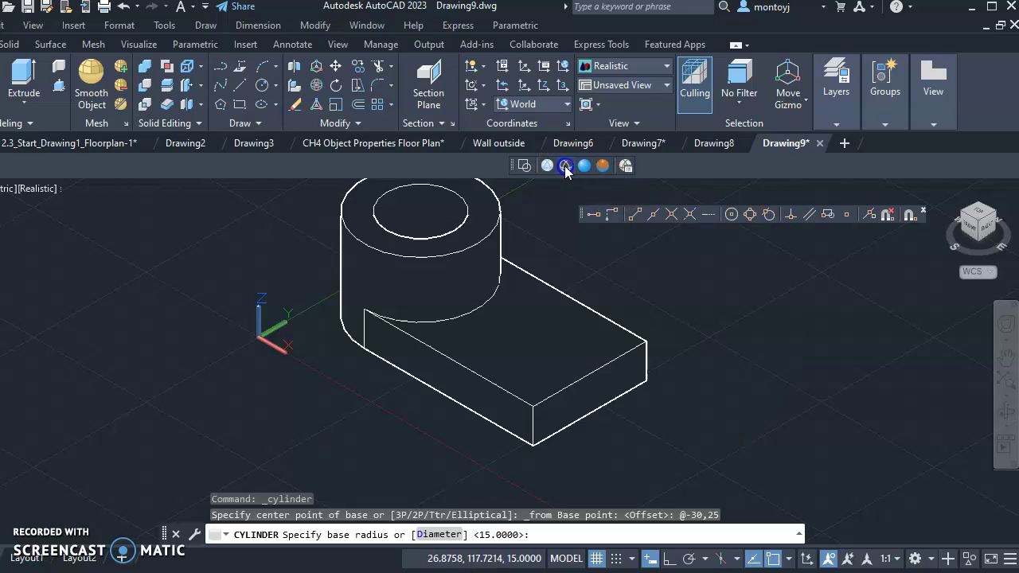
click(546, 165)
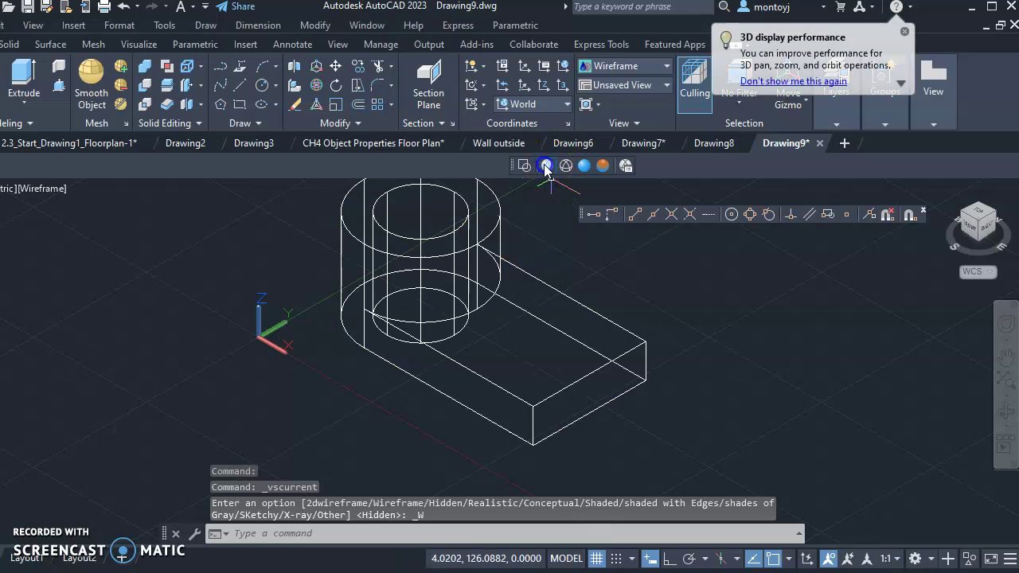
click(524, 165)
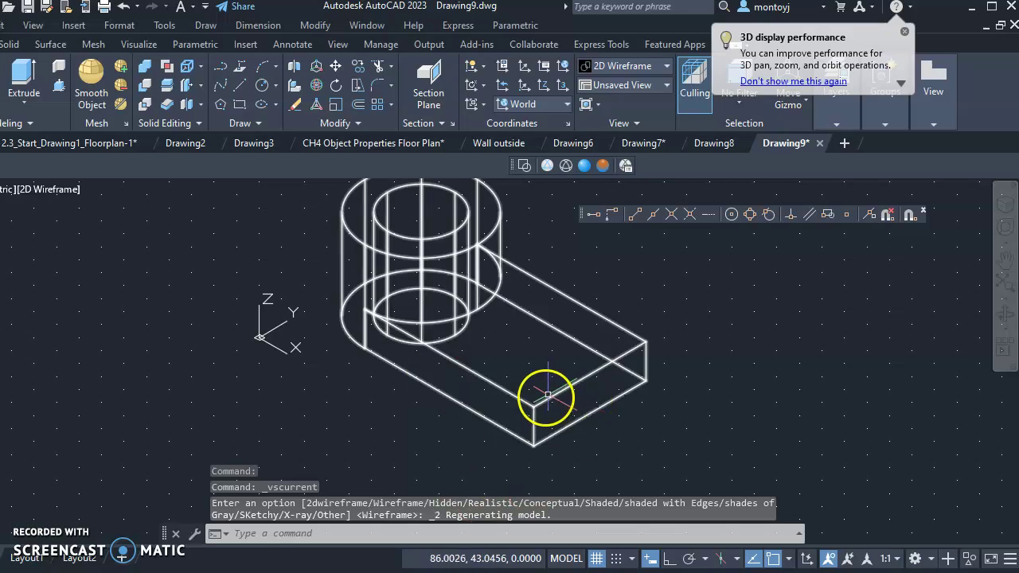
key(Return)
key(Escape)
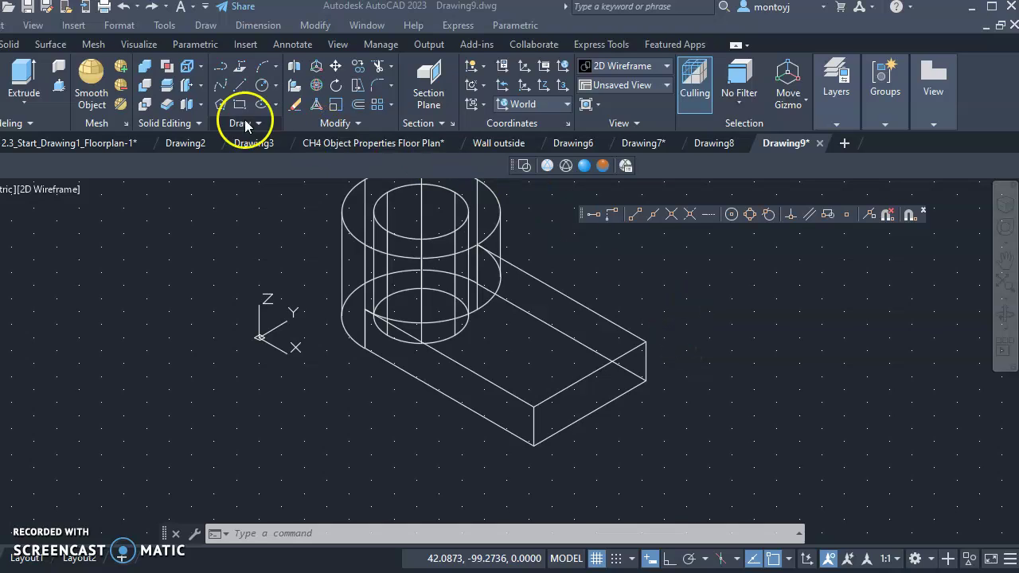
Step: Draw a solid cylinder of radius 10, centred at an offset of -30,25 from the plate's top front corner, extending downward through the plate
key(Return)
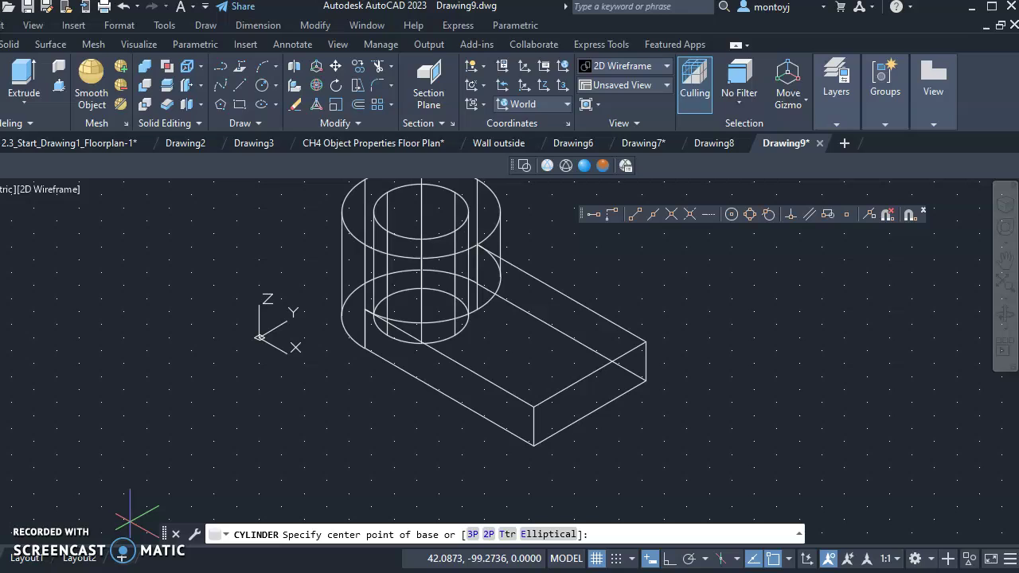
click(611, 215)
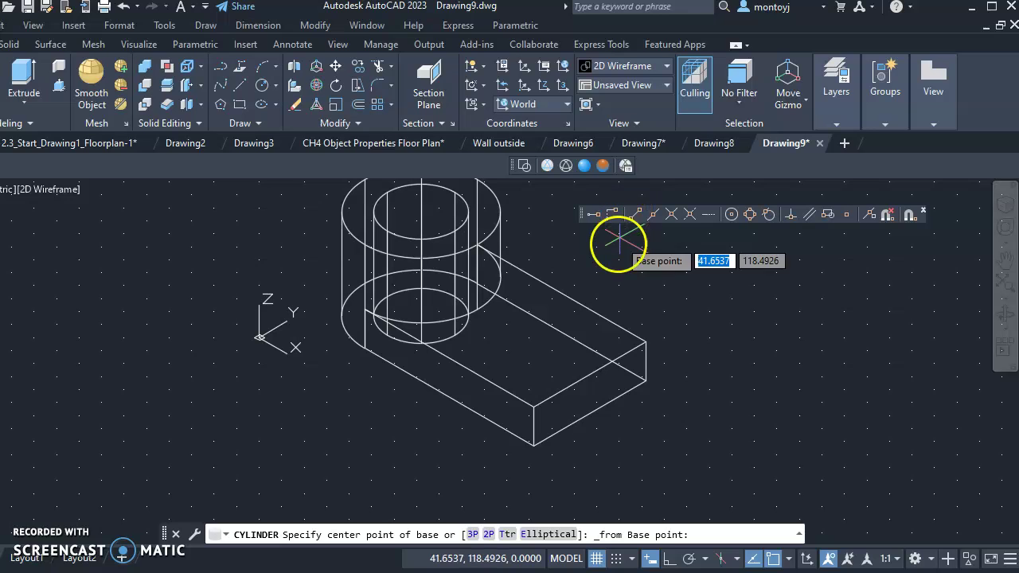
click(534, 408)
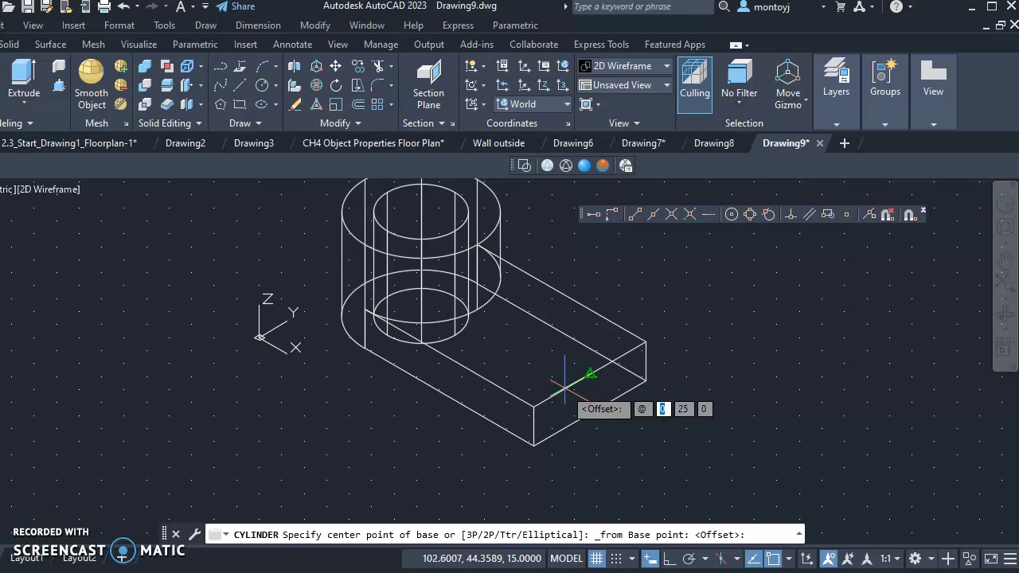
text(-30)
key(Tab)
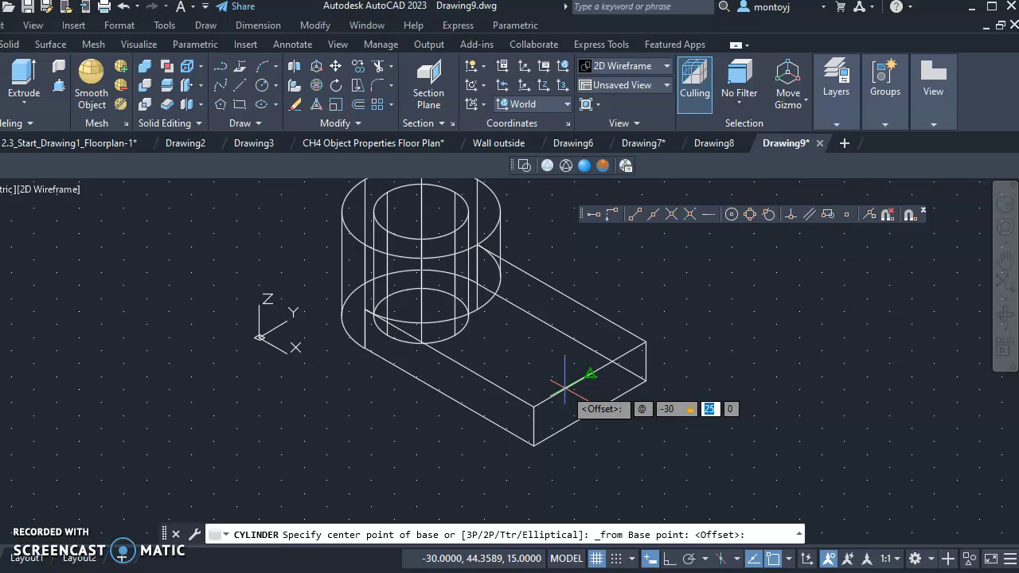
text(2)
key(Return)
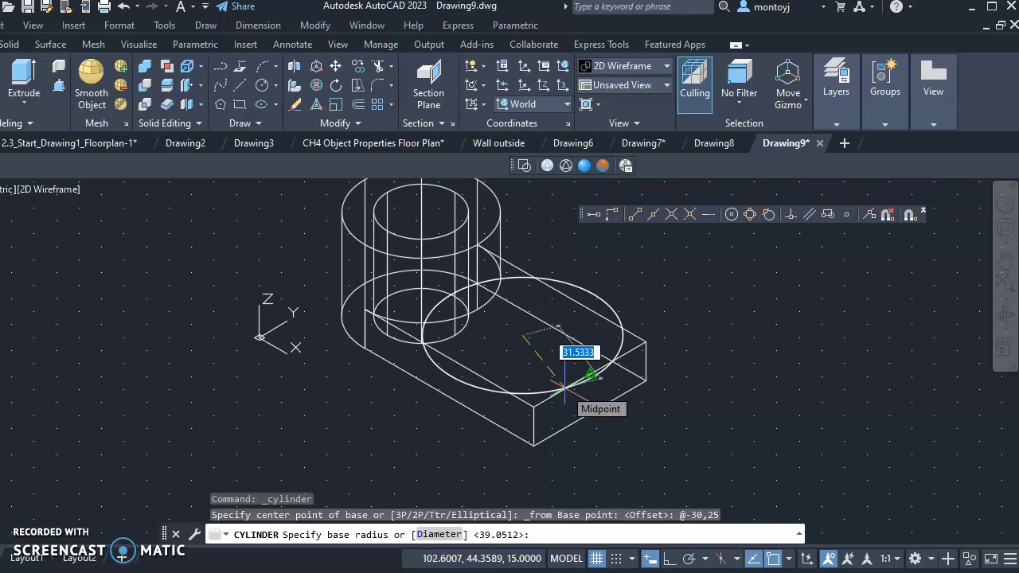
text(10)
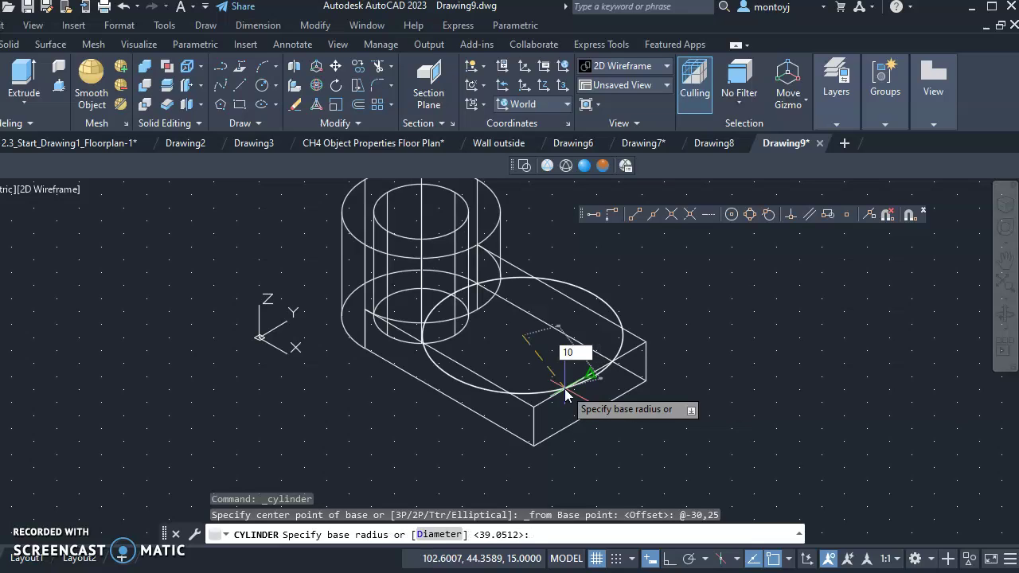
key(Return)
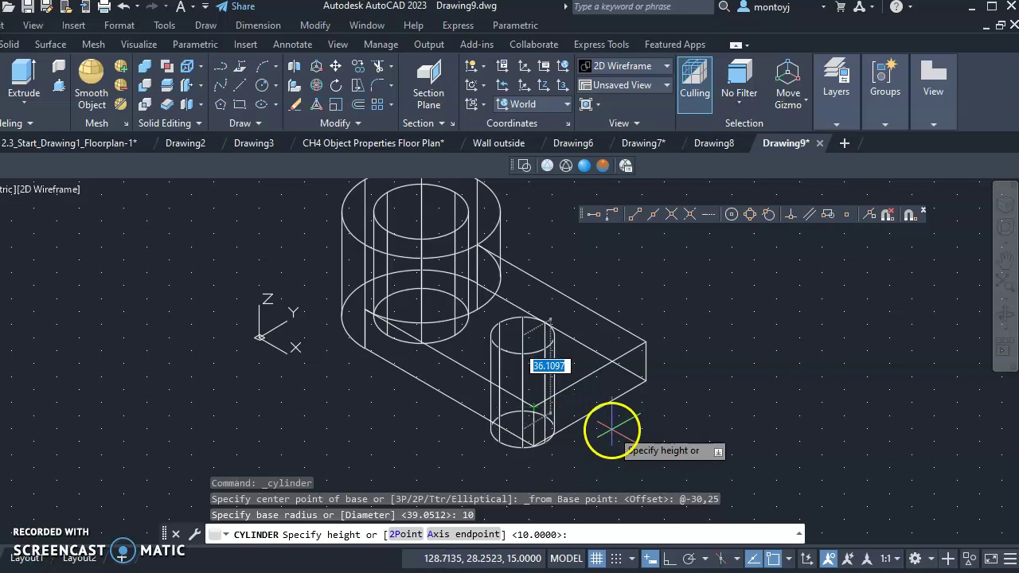
click(694, 411)
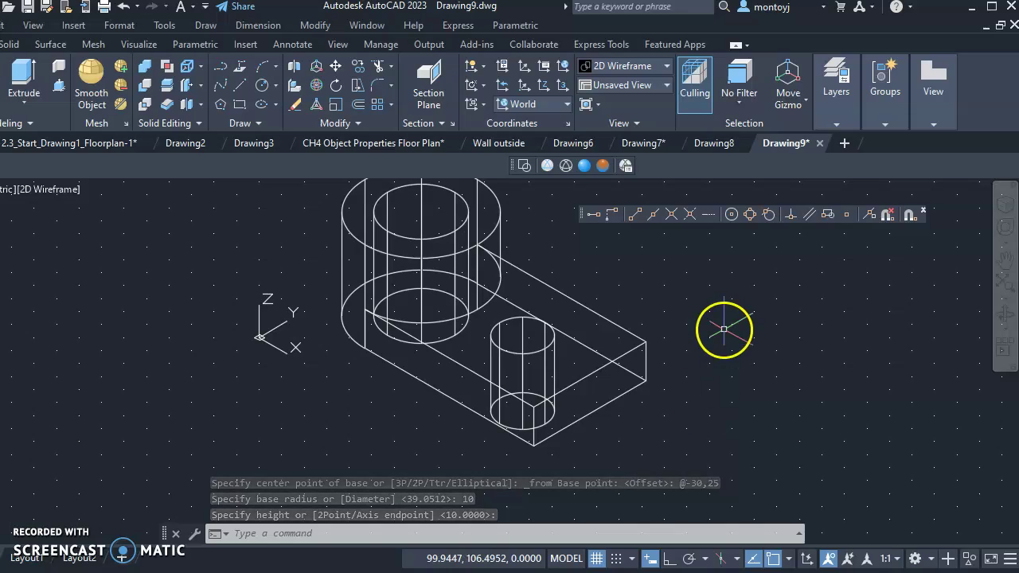
Step: Subtract the small cylinder from the bracket body to cut a through hole in the flat plate
click(148, 88)
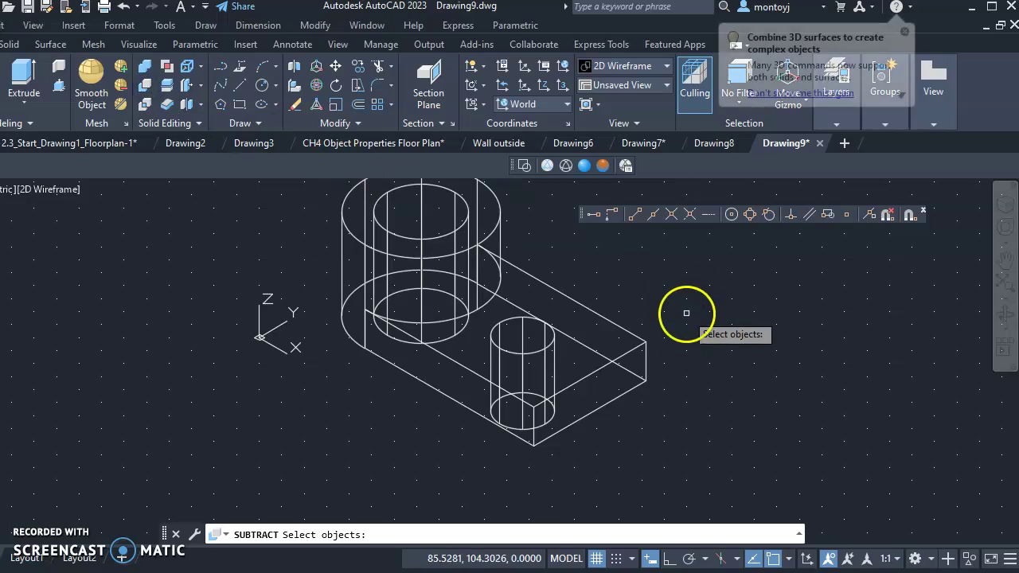
click(610, 359)
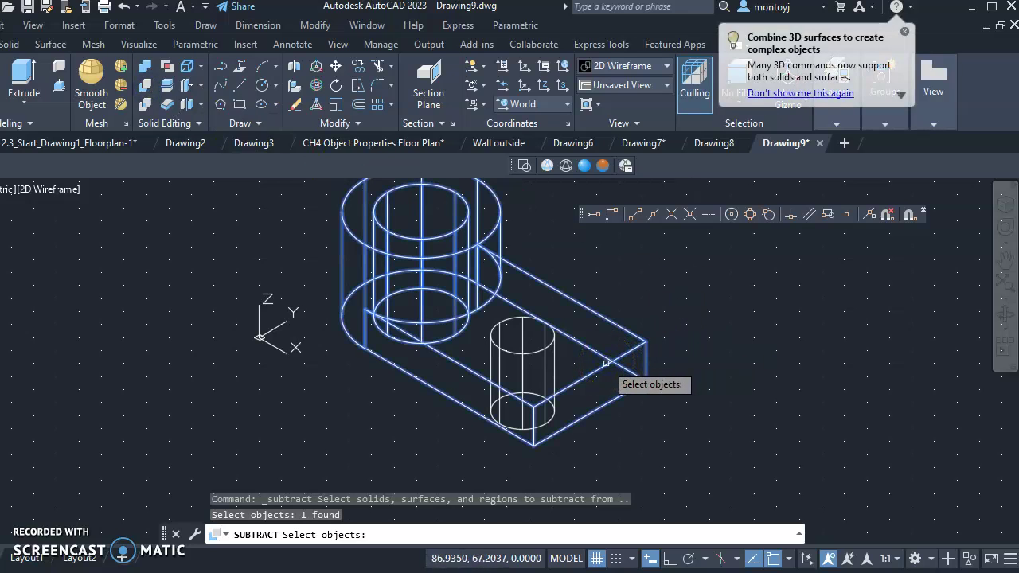
key(Return)
click(544, 367)
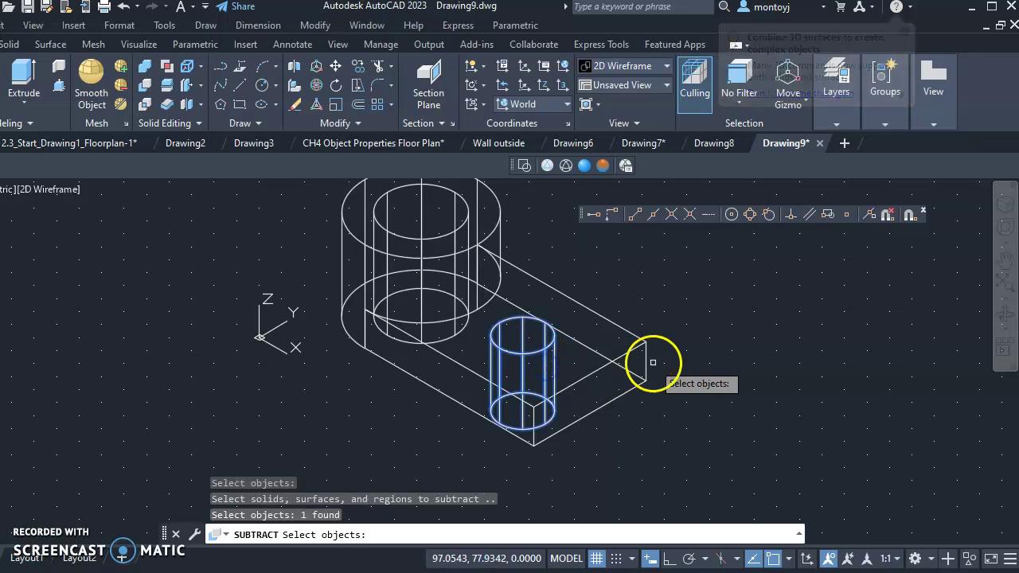
key(Return)
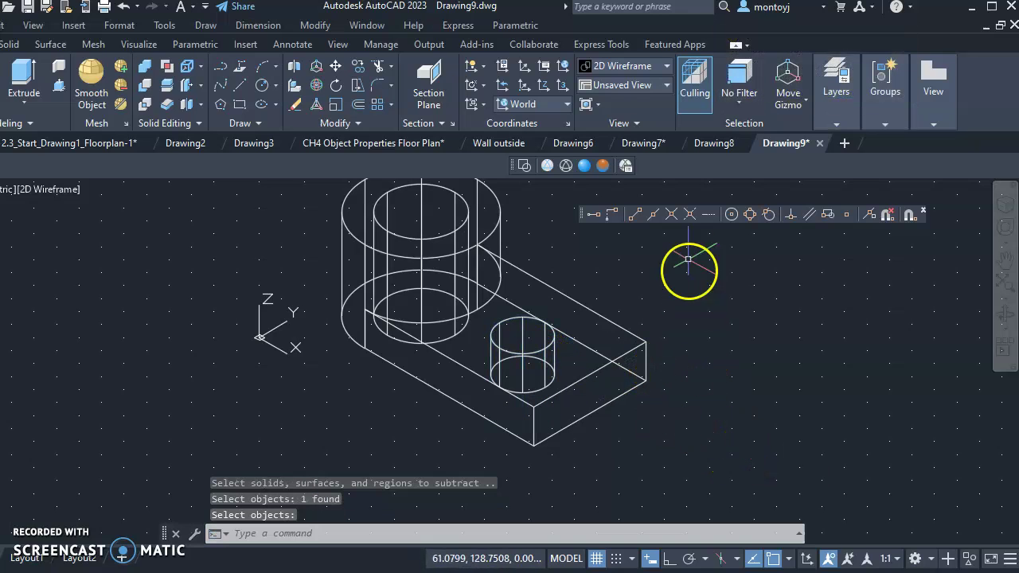
Step: Preview the bracket in the Realistic visual style with a slight orbit, and return to 2D Wireframe
click(584, 165)
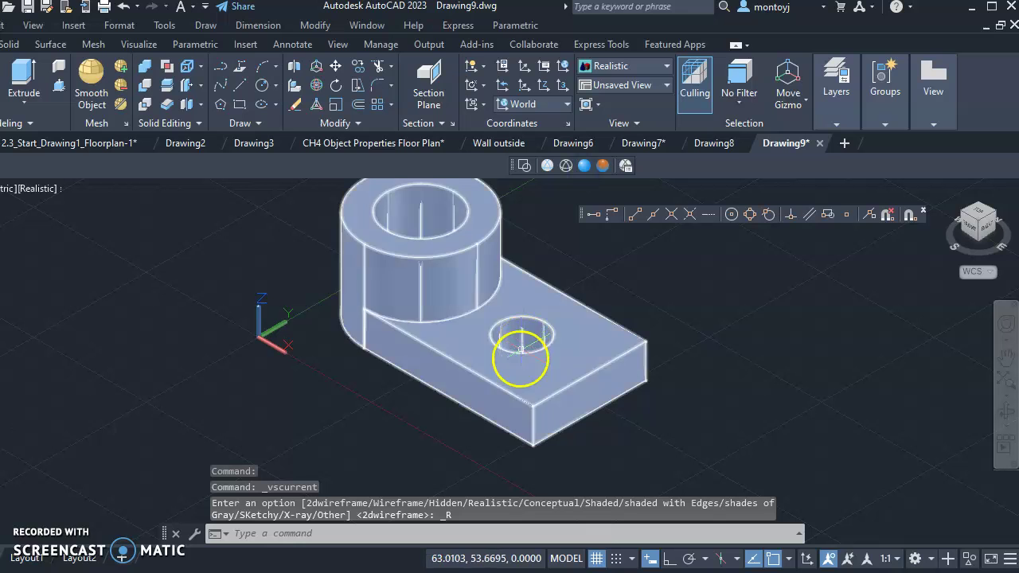
drag(980, 223, 980, 226)
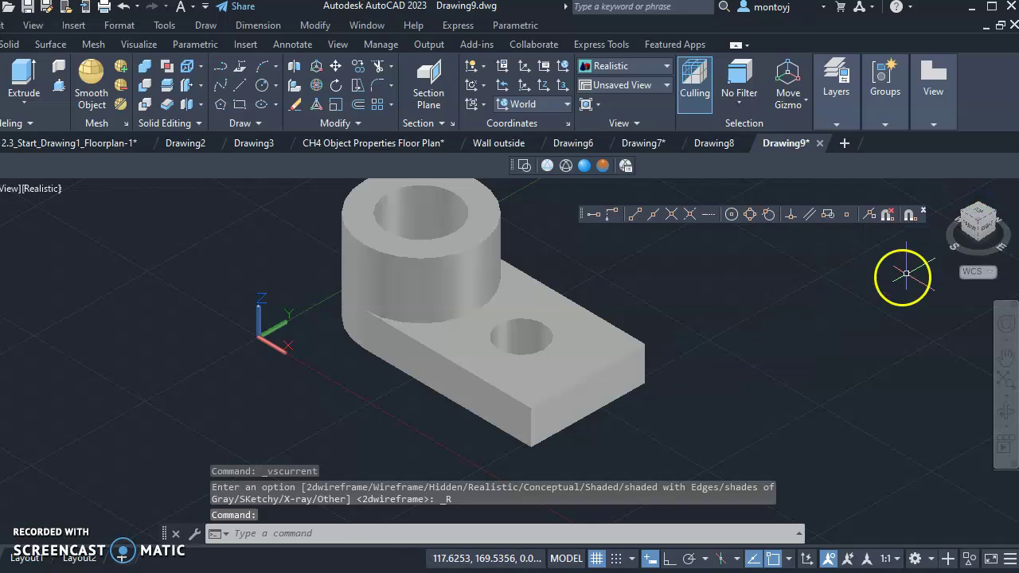
drag(979, 223, 978, 225)
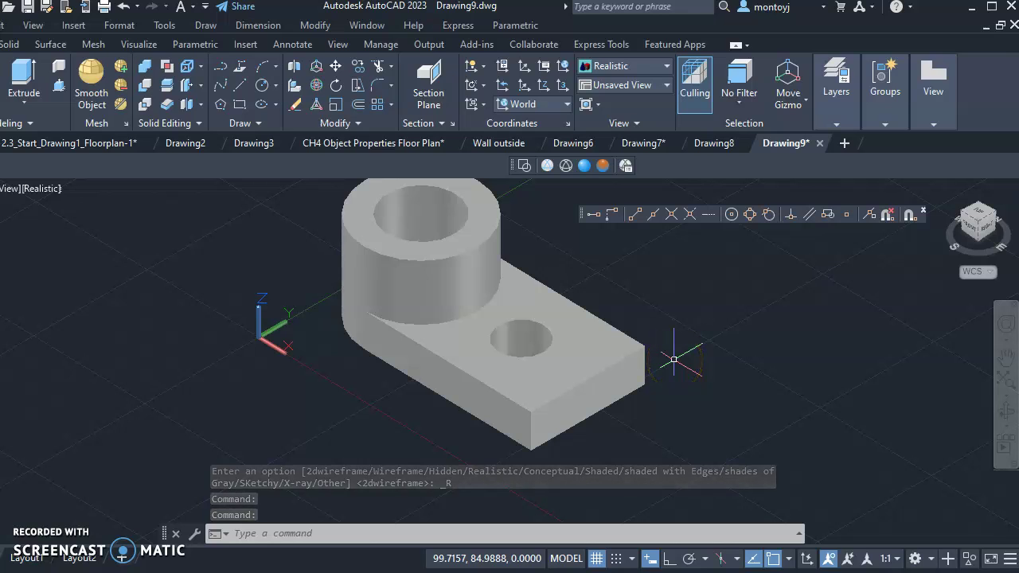
click(451, 404)
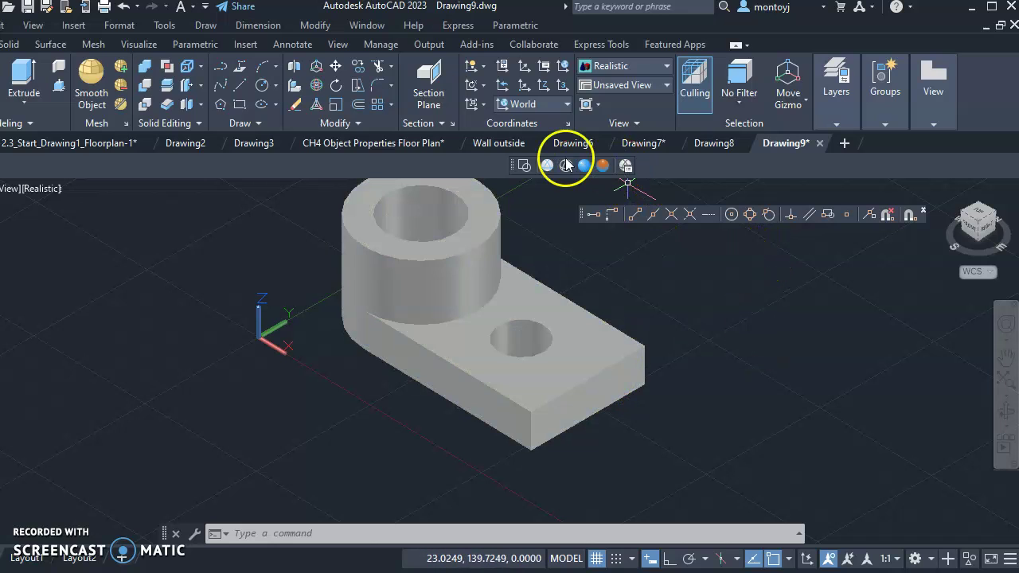
click(525, 167)
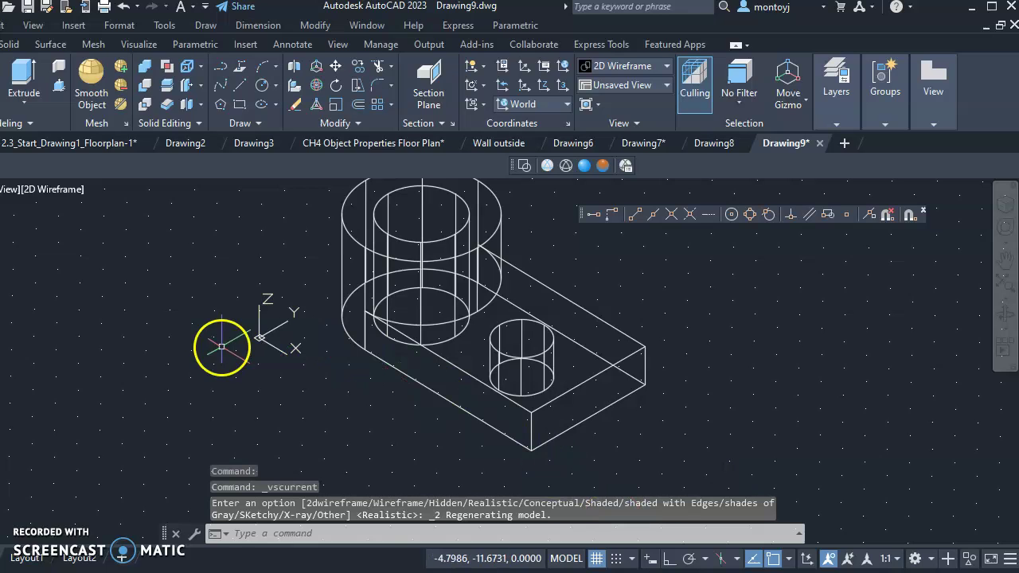
Step: Draw a solid box from the plate's top front corner to the relative corner @-30,30 with a height of -20
click(0, 103)
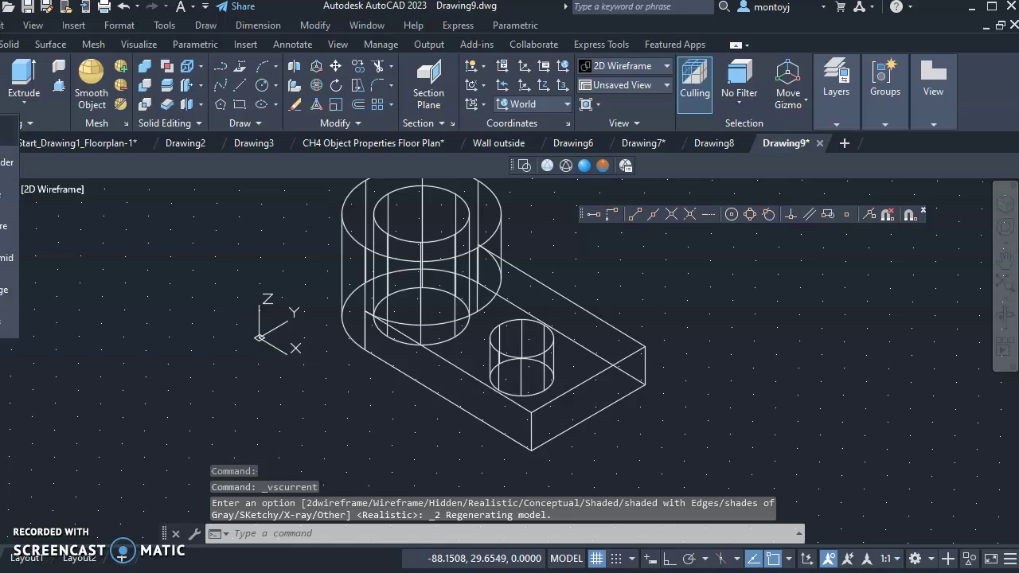
click(2, 130)
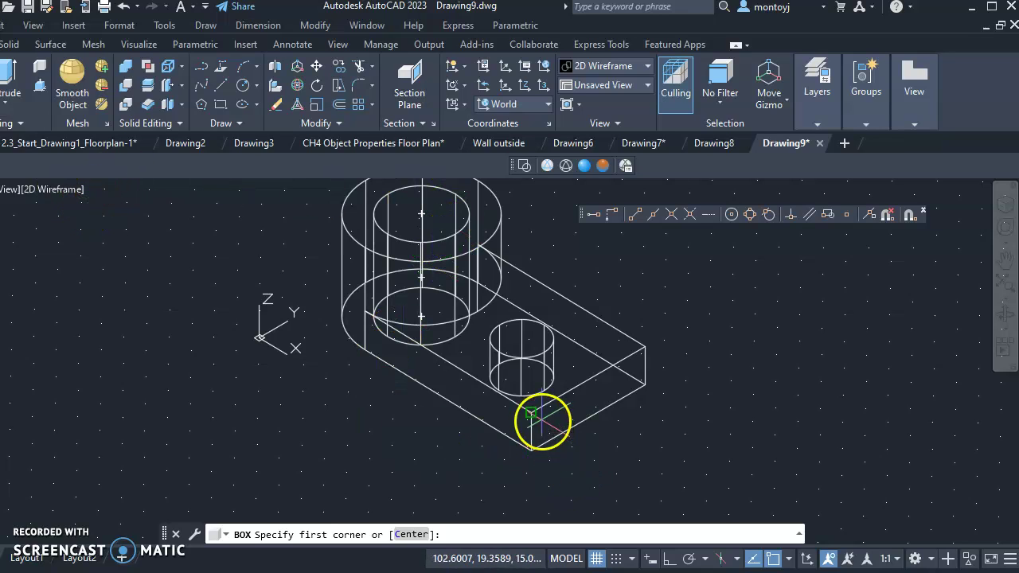
click(531, 414)
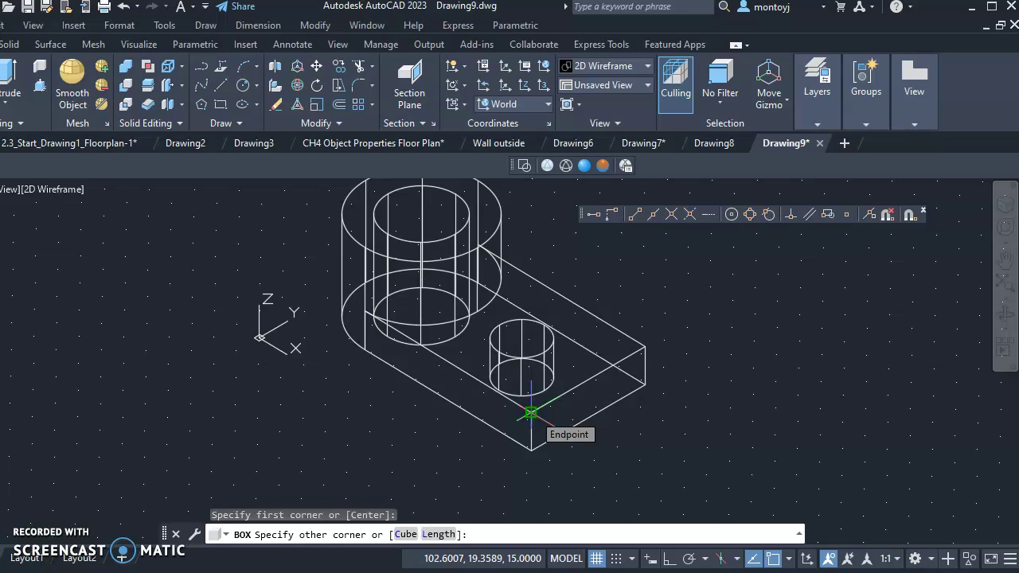
key(F8)
text(@-30,30)
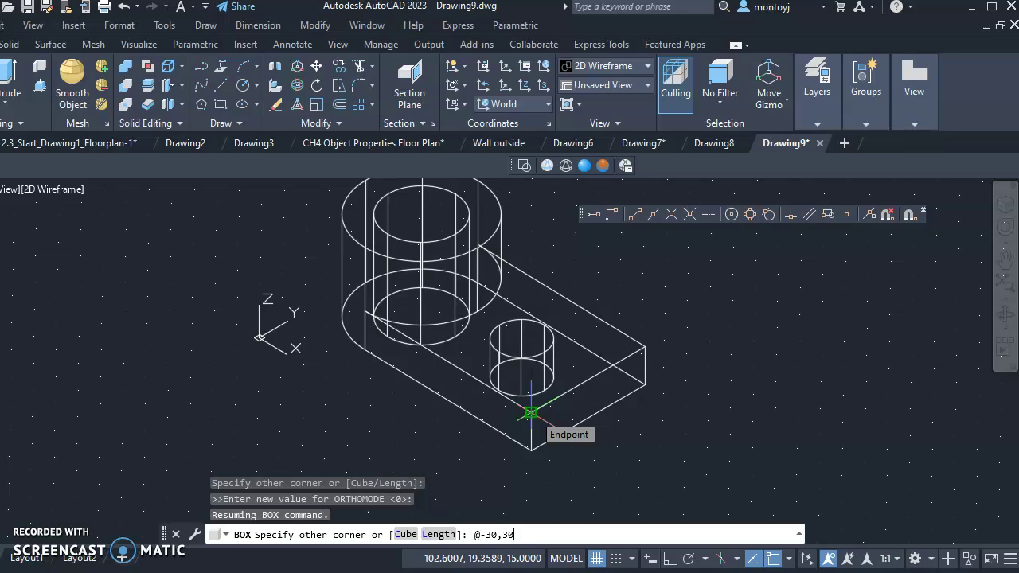
key(Return)
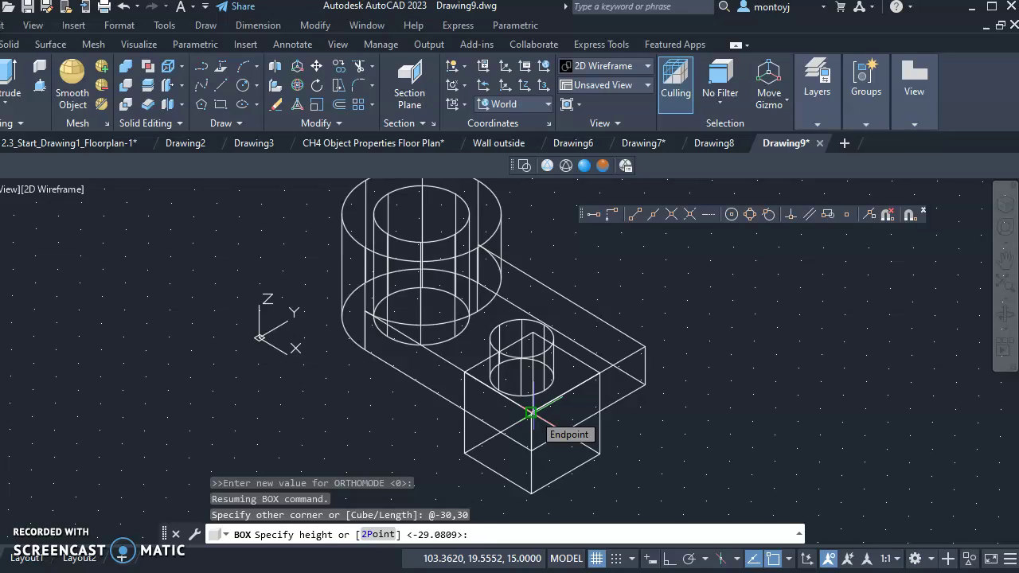
text(-20)
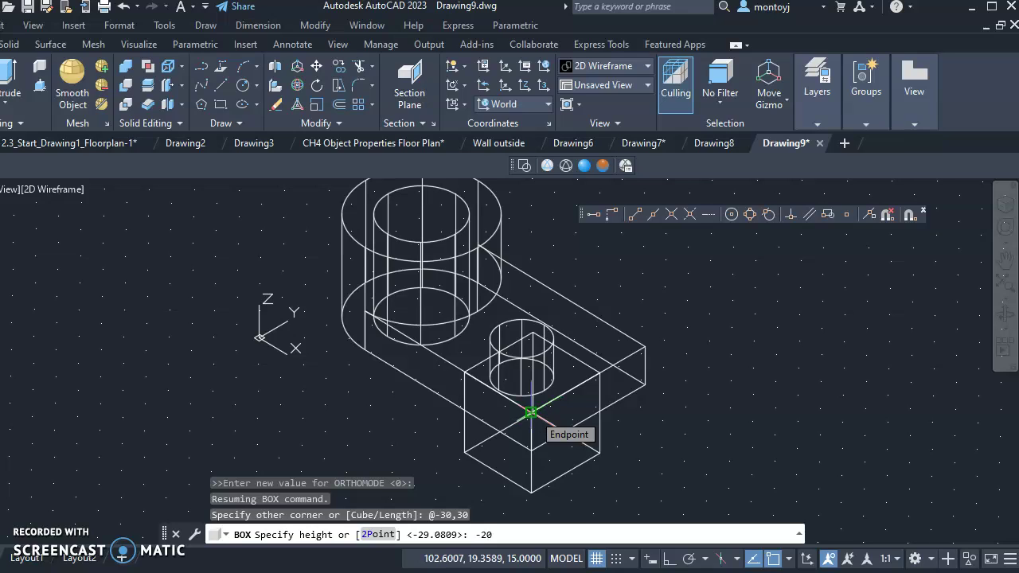
key(Return)
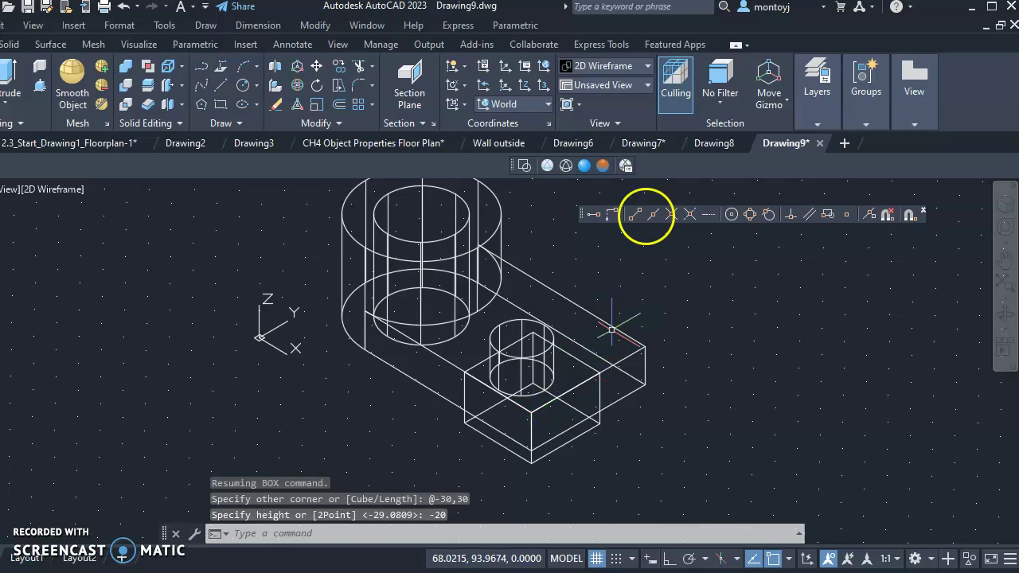
Step: Preview the model in the Realistic, Hidden and Wireframe visual styles, and set it to the Conceptual style
click(584, 165)
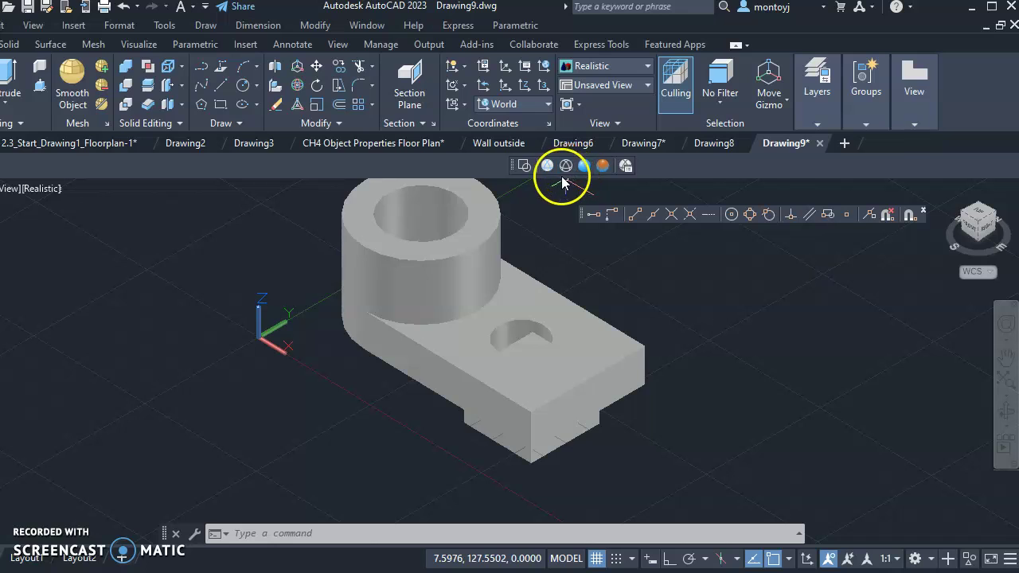
click(567, 165)
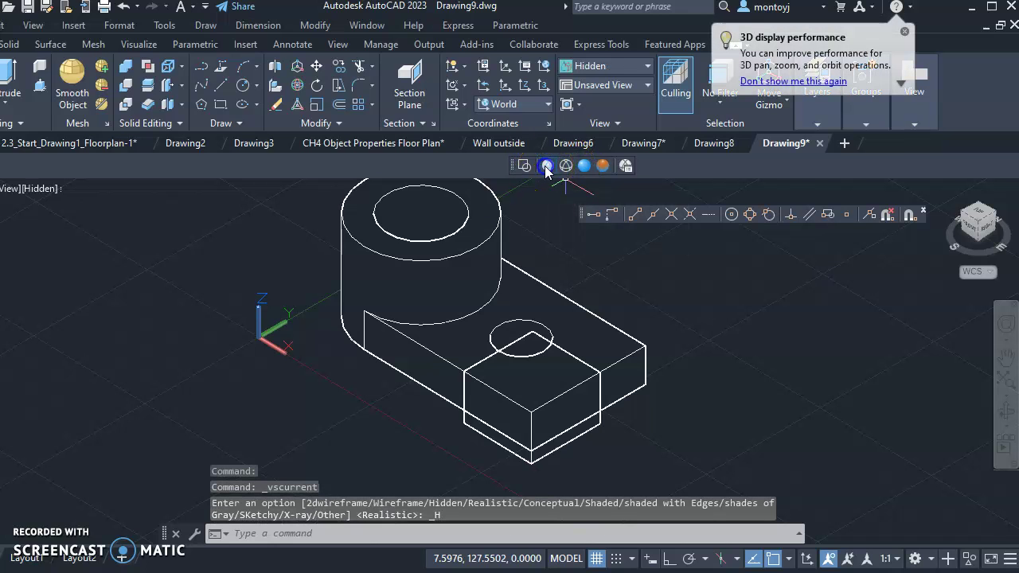
click(585, 165)
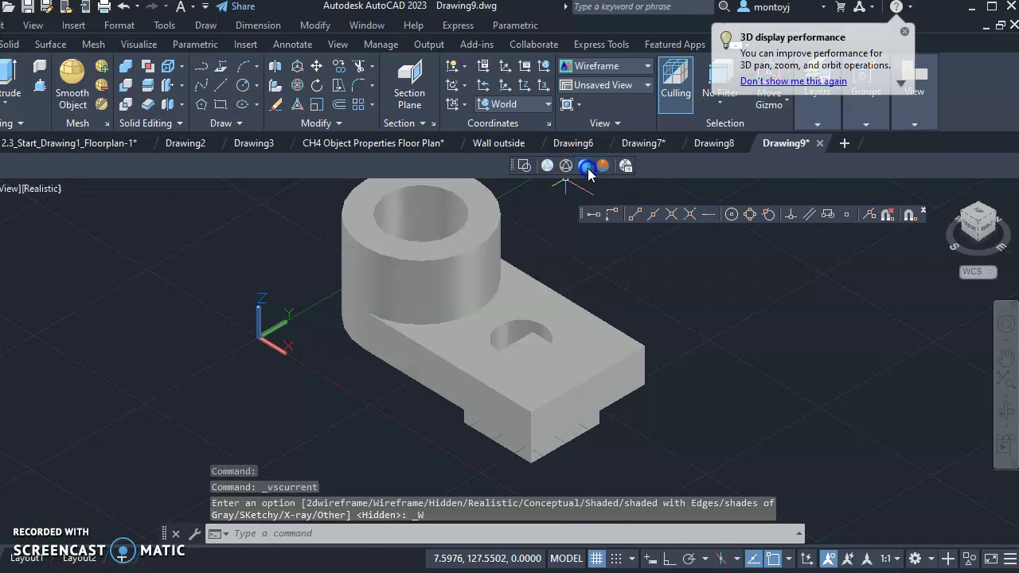
click(604, 166)
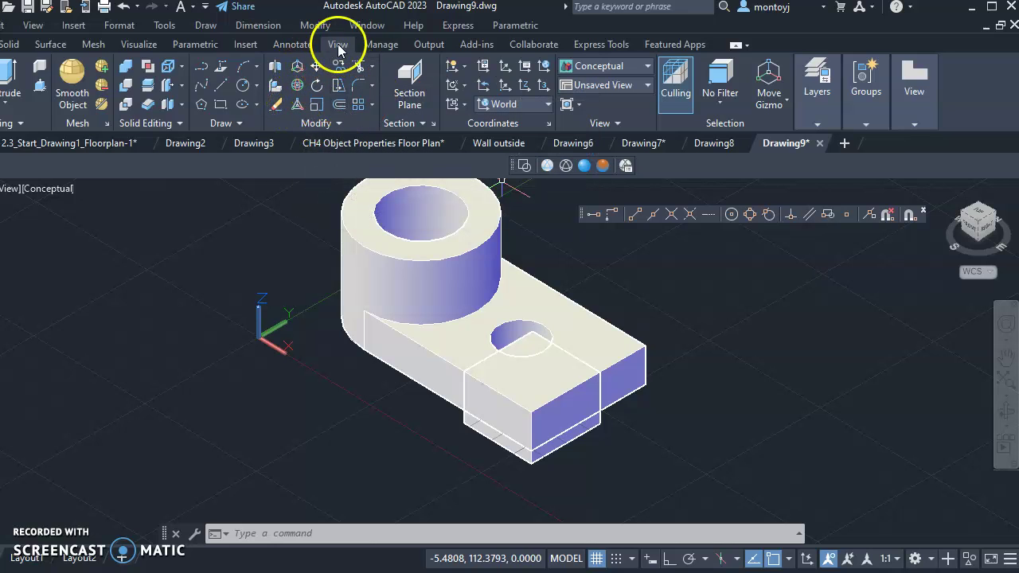
Step: Try to rotate the front corner box 90 degrees about the X axis with 3DROTATE, using the gizmo's default centre
click(298, 87)
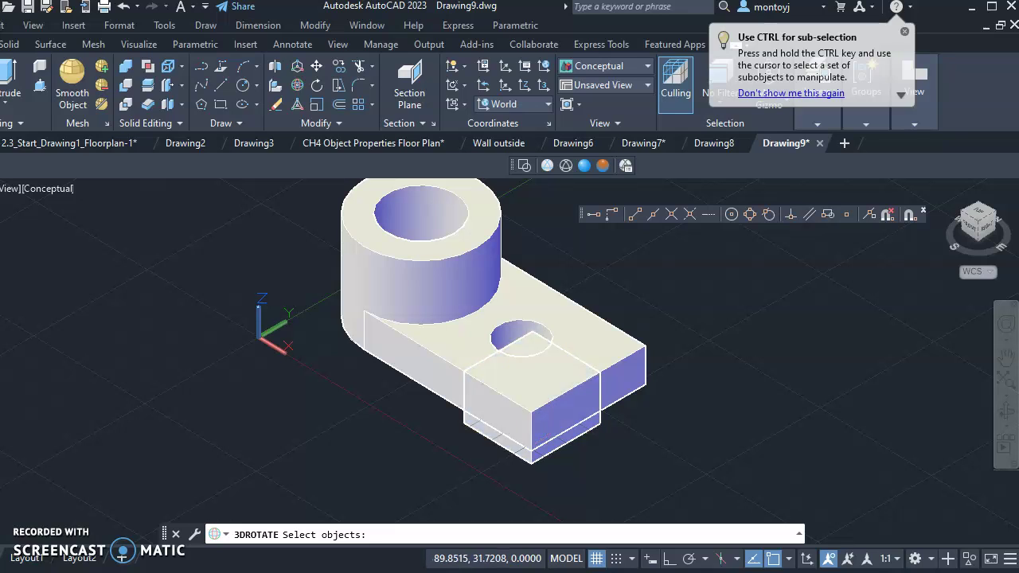
click(527, 416)
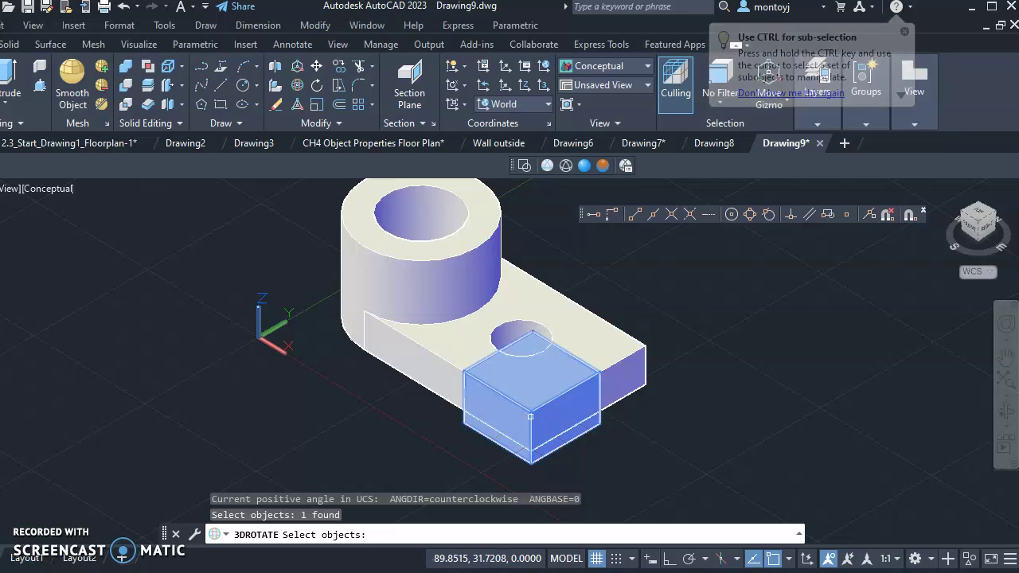
key(Return)
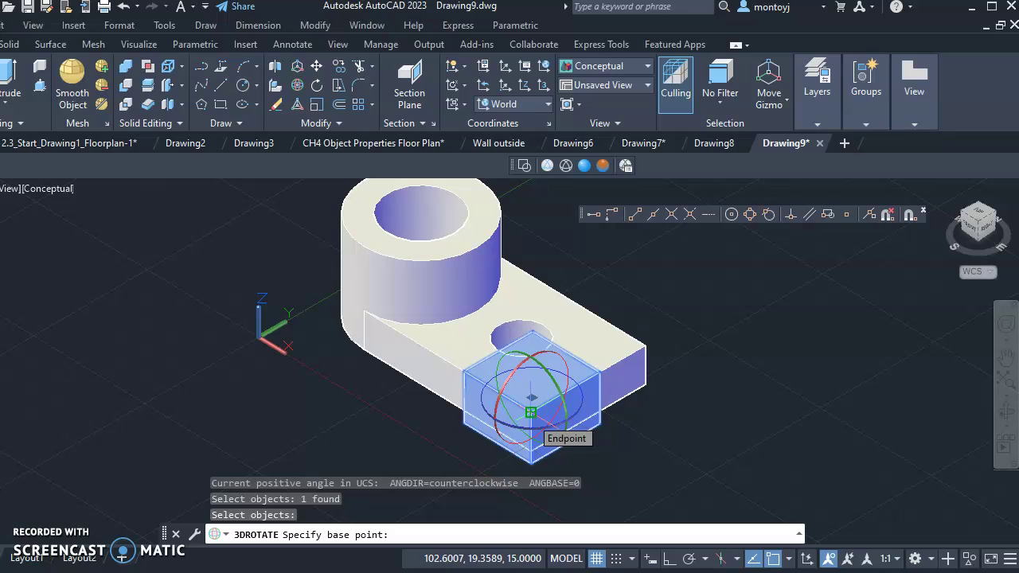
click(531, 412)
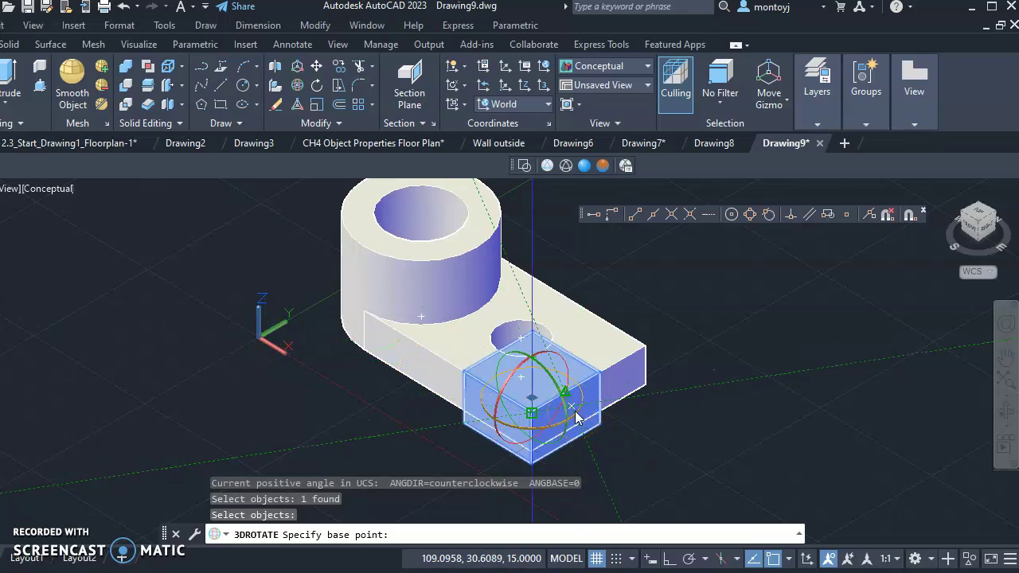
click(512, 381)
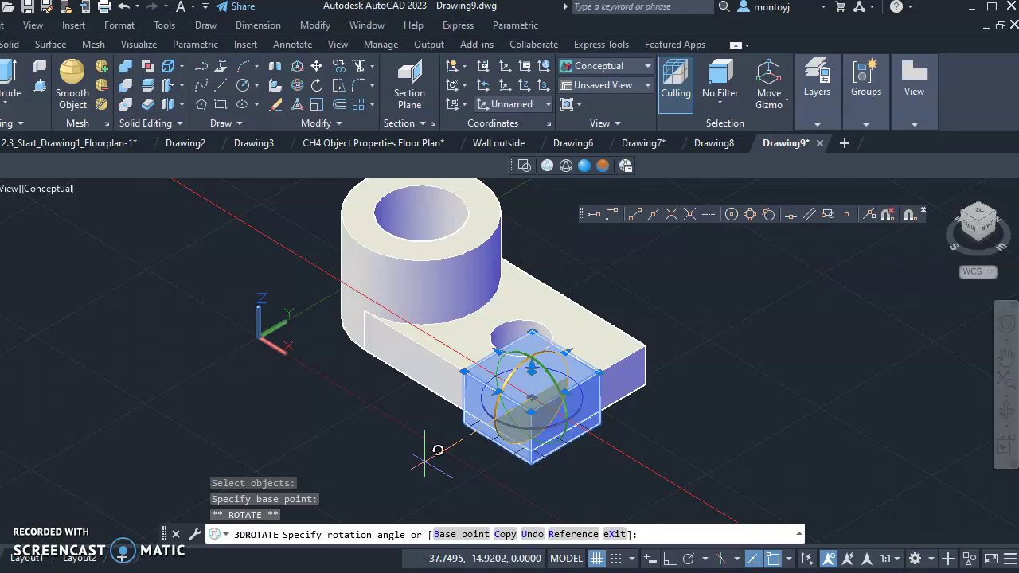
click(647, 536)
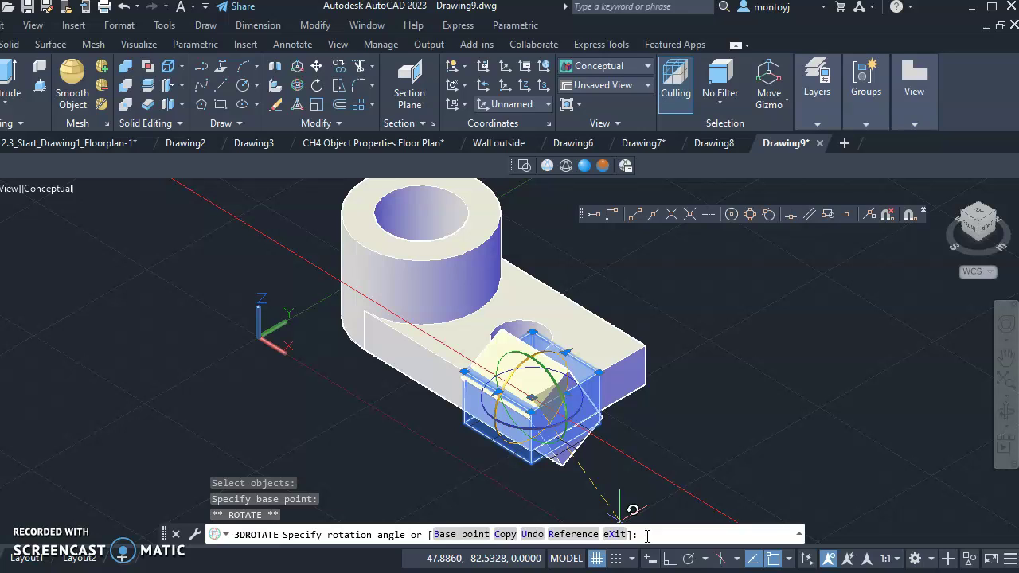
text(90)
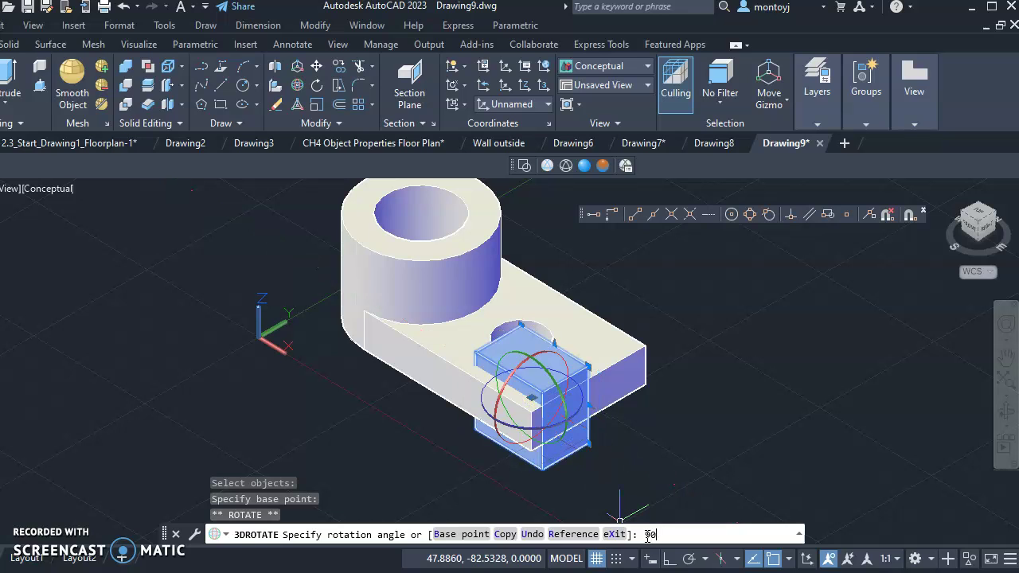
key(Return)
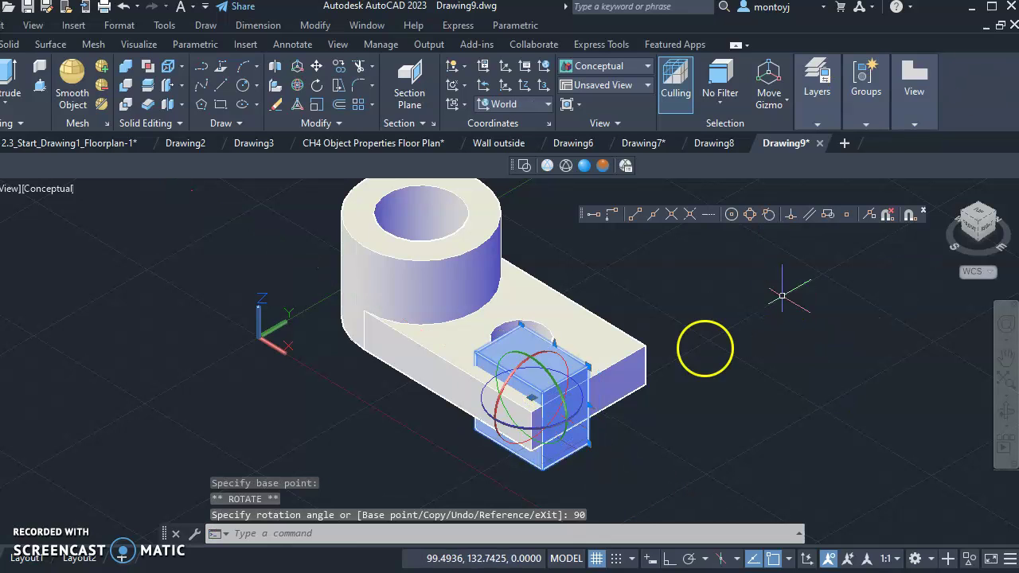
Step: Try to move the rotated box from its top back corner by the relative displacement @0,15,-20
scroll(602, 454, up, 3)
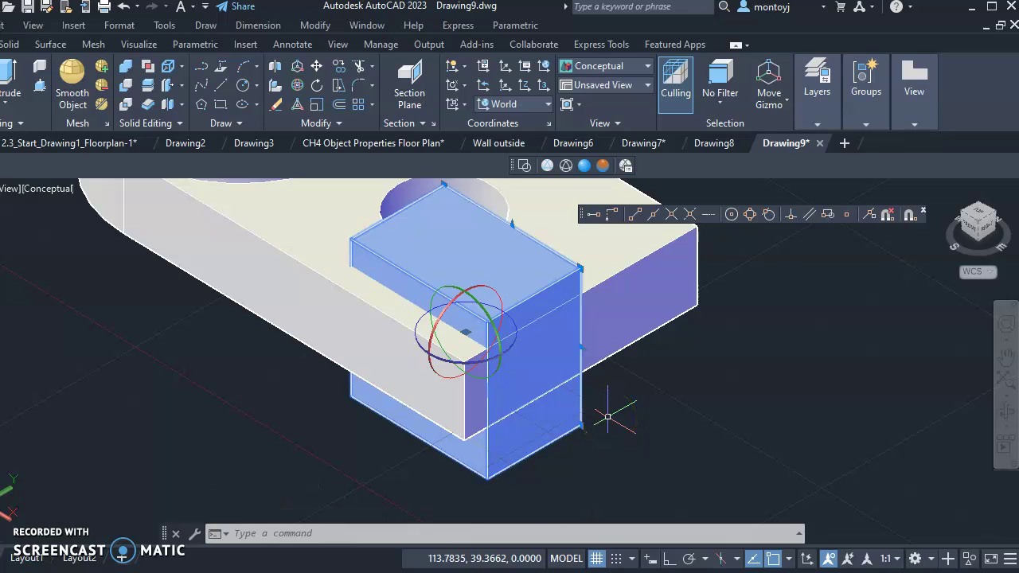
click(320, 66)
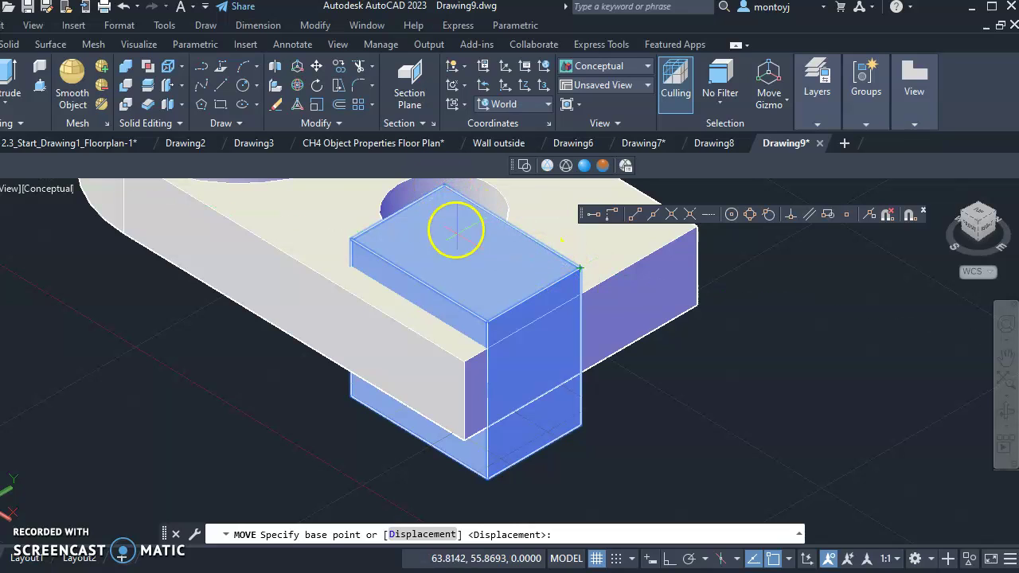
scroll(473, 332, down, 2)
scroll(454, 216, up, 2)
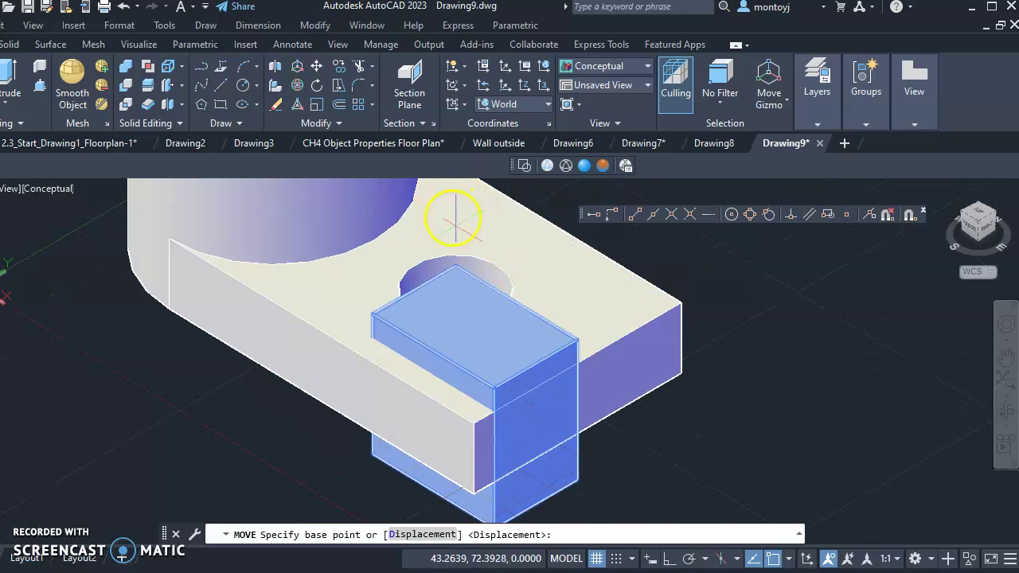
click(455, 265)
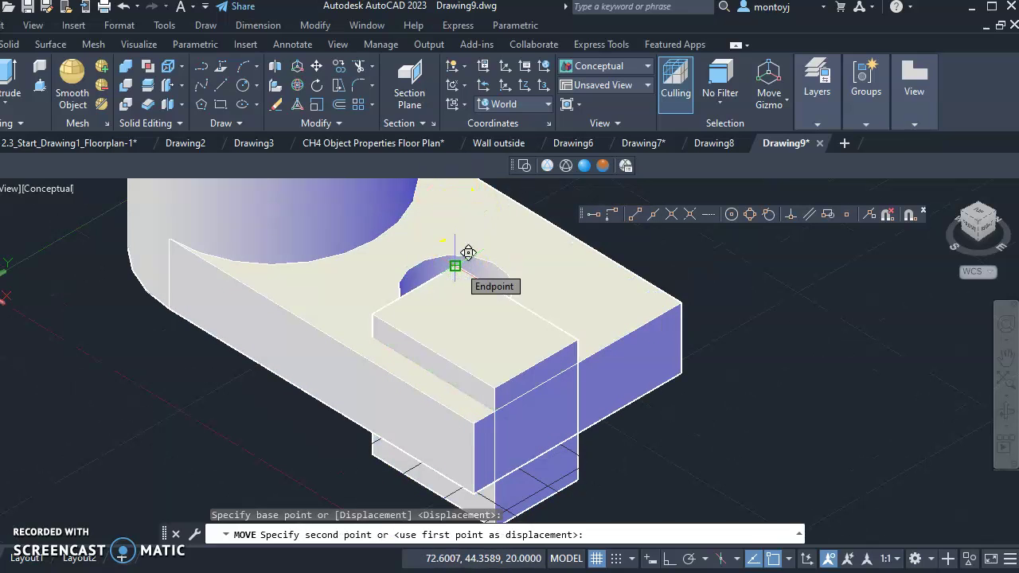
text(@0,15,-20)
key(Return)
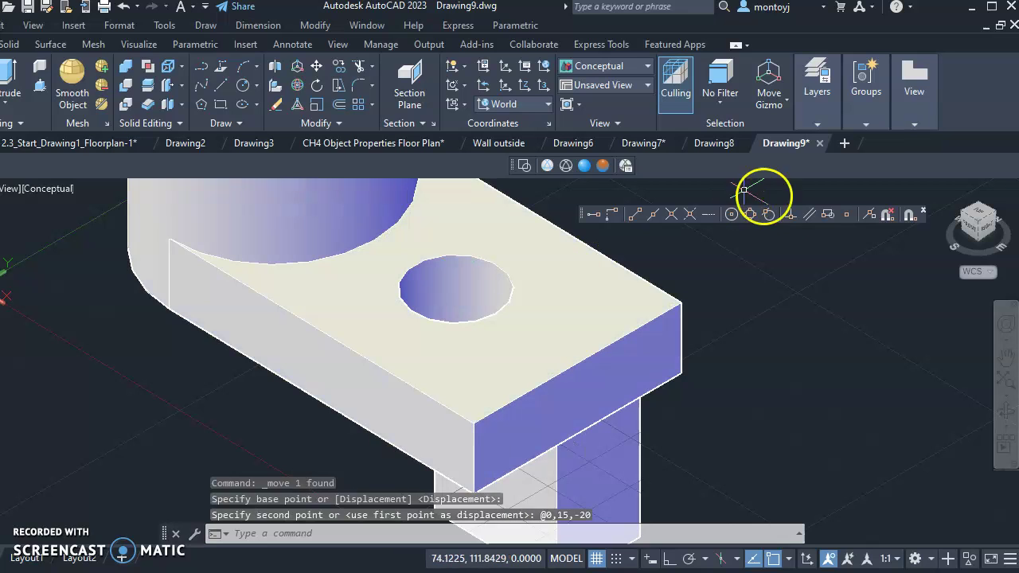
scroll(651, 438, up, 2)
scroll(651, 422, down, 5)
scroll(651, 450, up, 3)
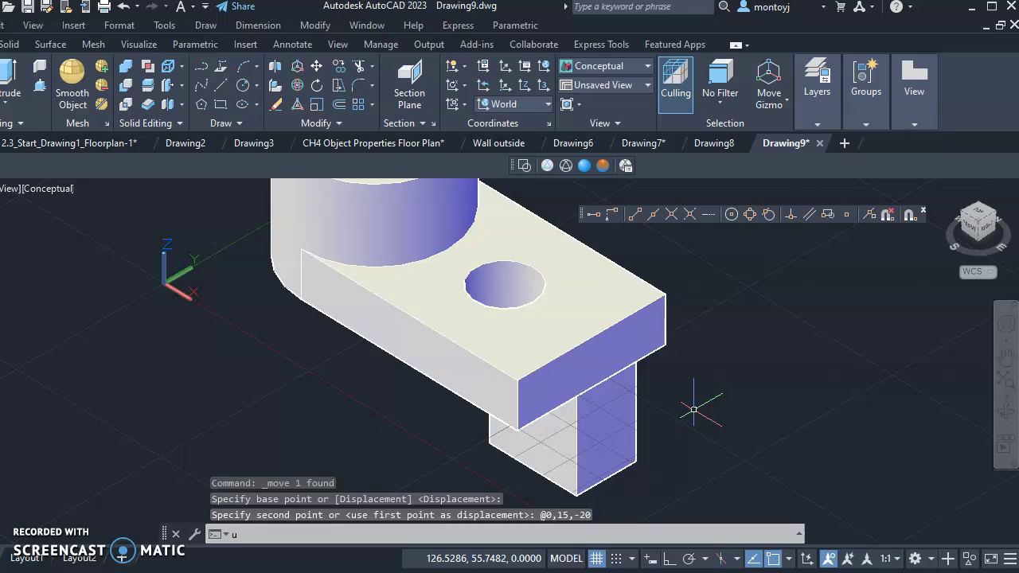
Step: Undo the box's move and its 3D rotation
key(Escape)
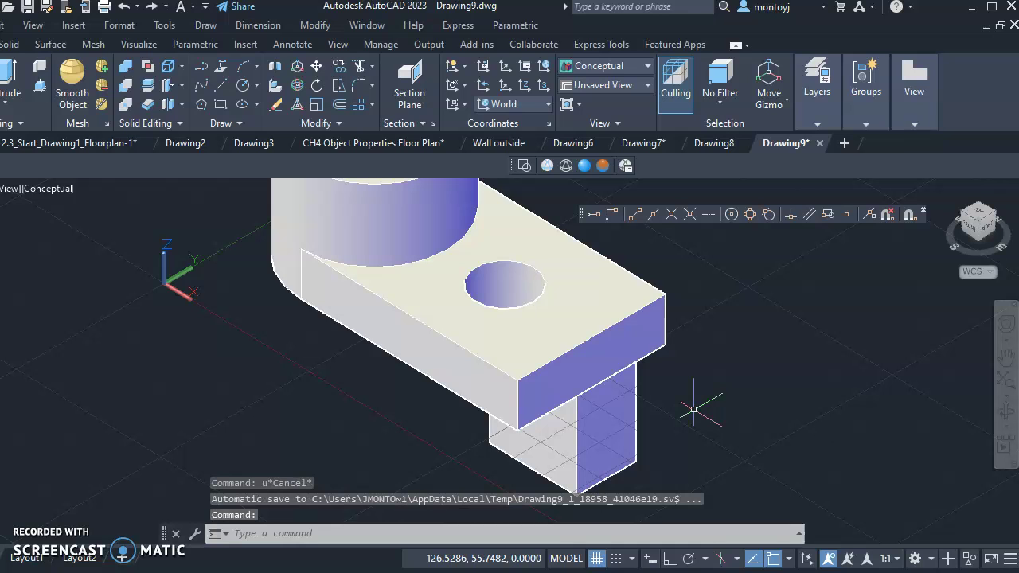
click(398, 182)
click(123, 8)
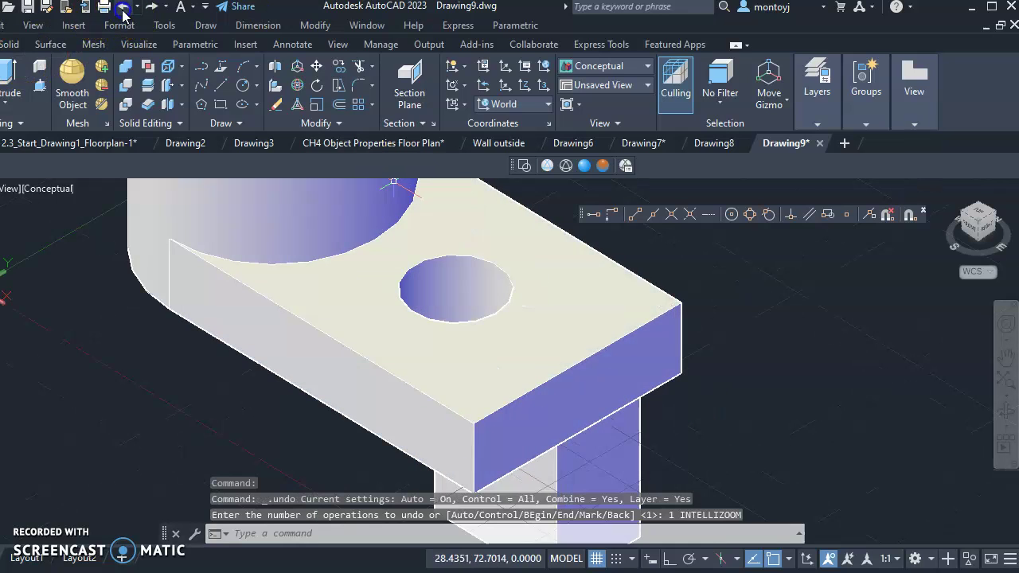
click(123, 8)
click(123, 8)
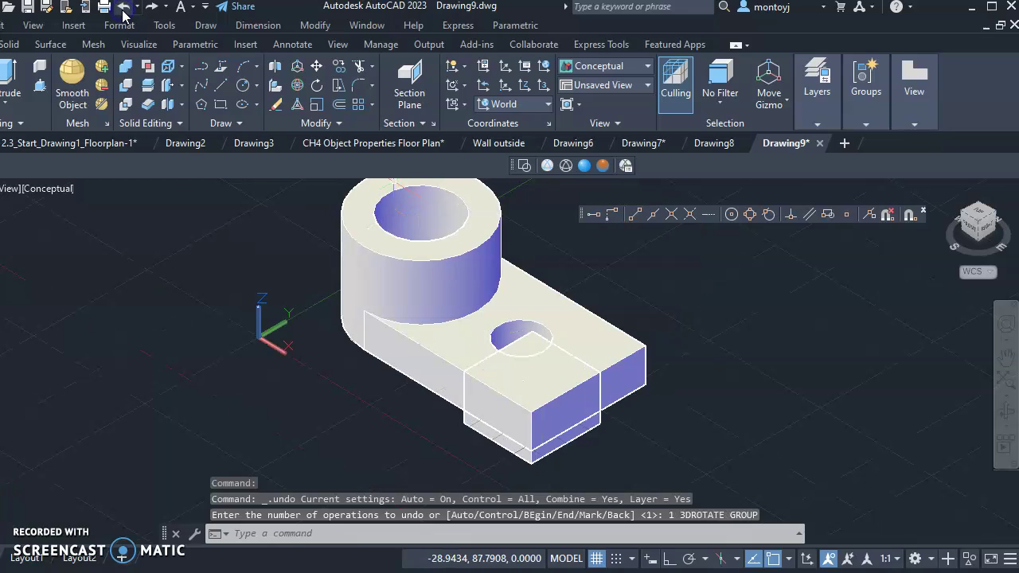
Step: Rotate the box 90 degrees about the X axis with 3DROTATE, using the plate's top front corner as base point
click(297, 85)
click(521, 398)
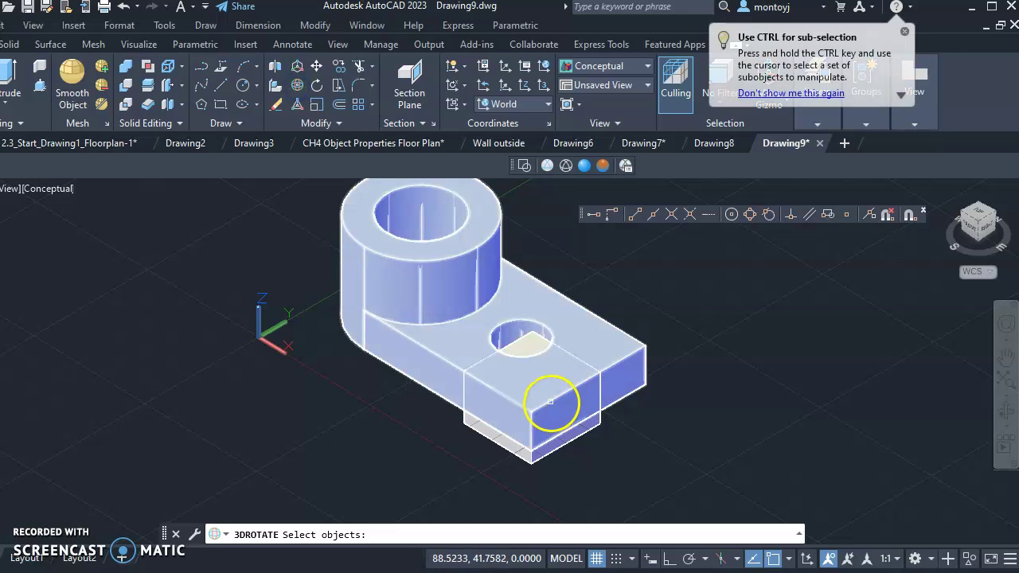
click(555, 450)
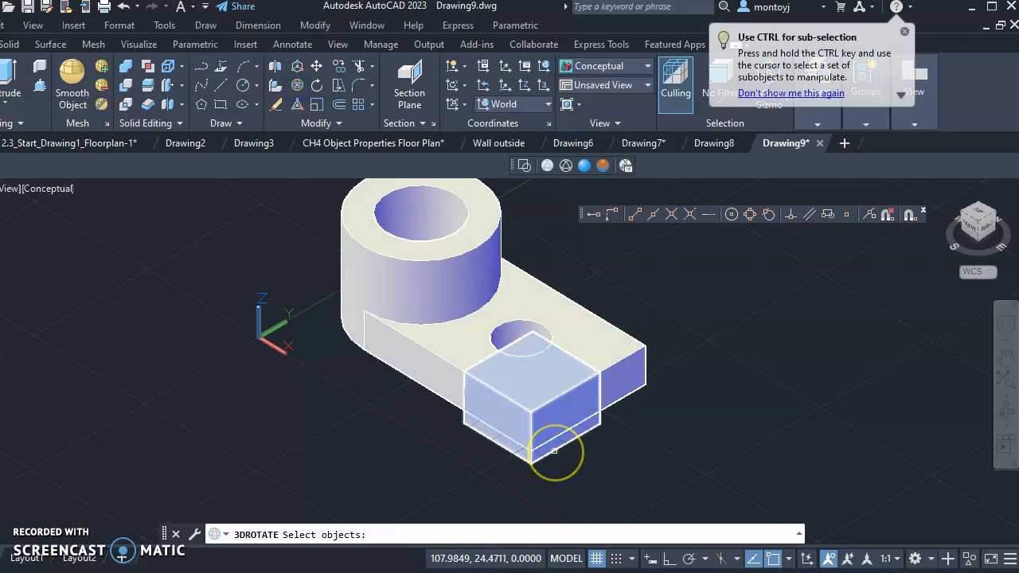
click(541, 400)
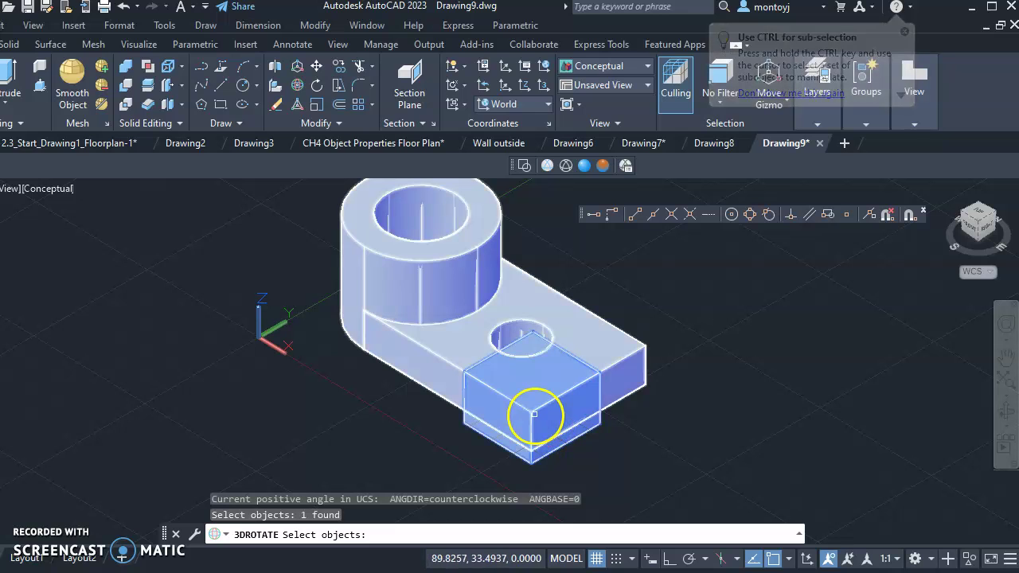
key(Return)
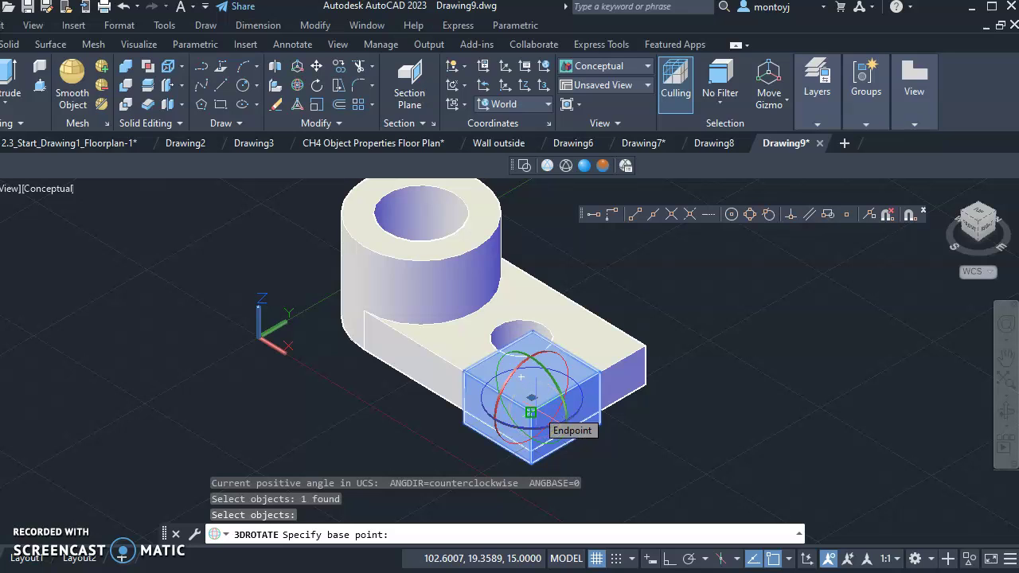
click(532, 411)
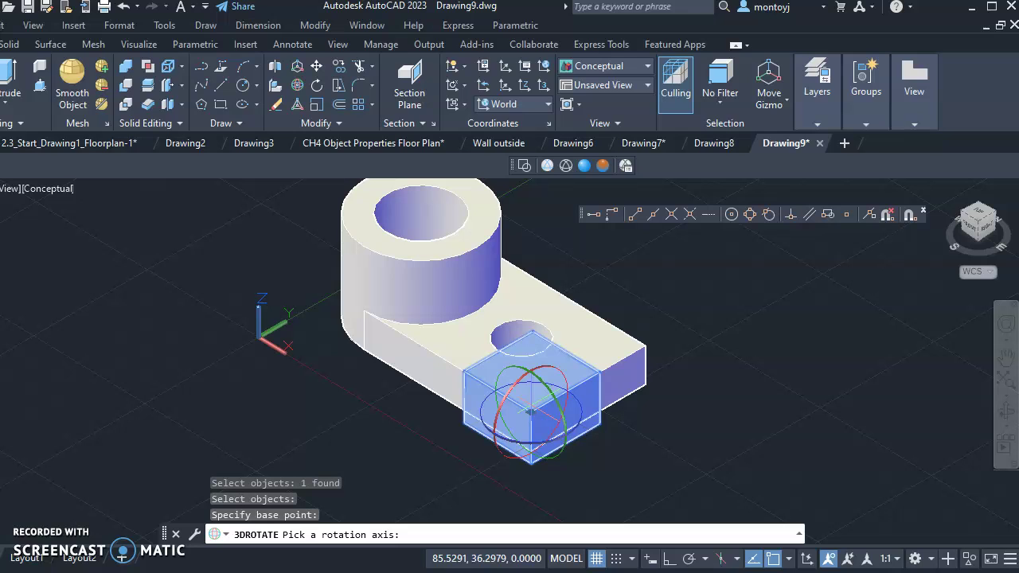
click(509, 393)
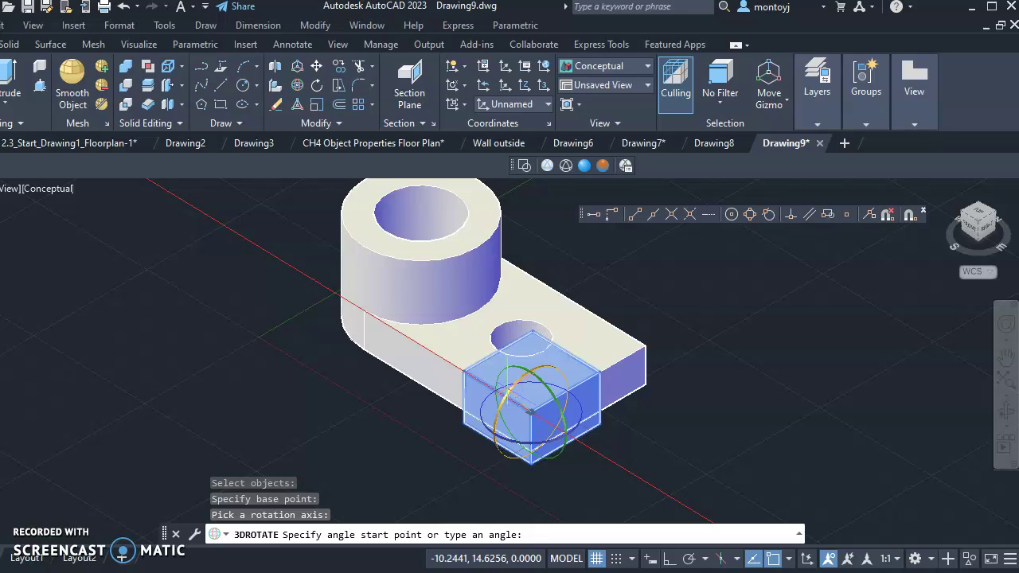
text(90)
key(Return)
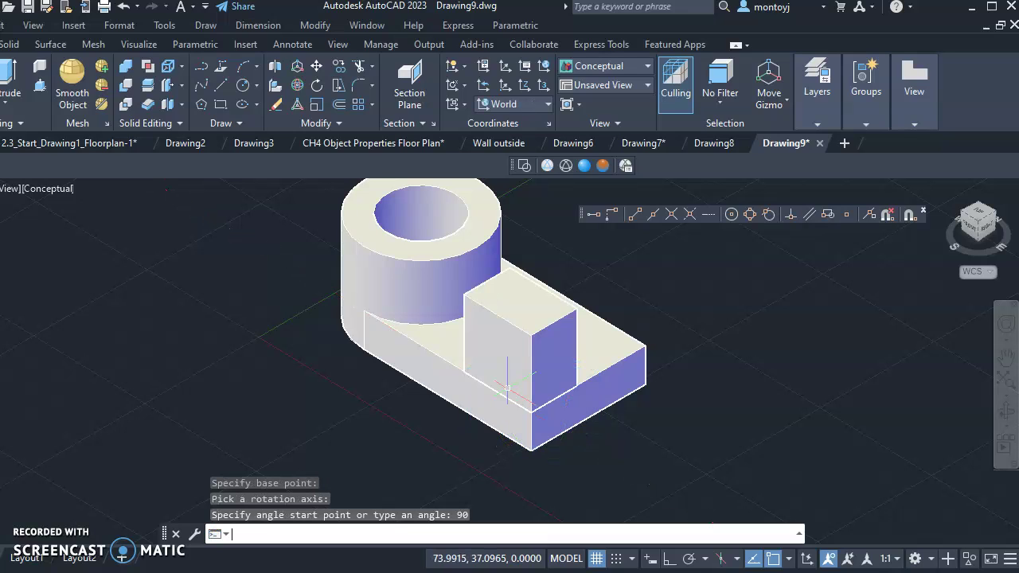
Step: Move the rotated box by the relative displacement @0,15,-20 so it passes through the plate's front end in line with the hole
click(507, 389)
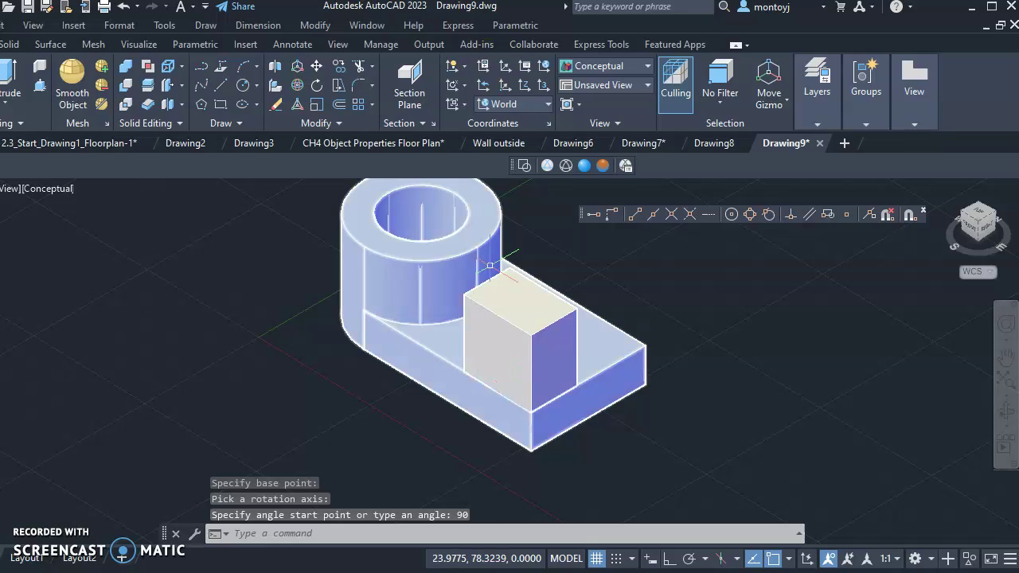
click(317, 68)
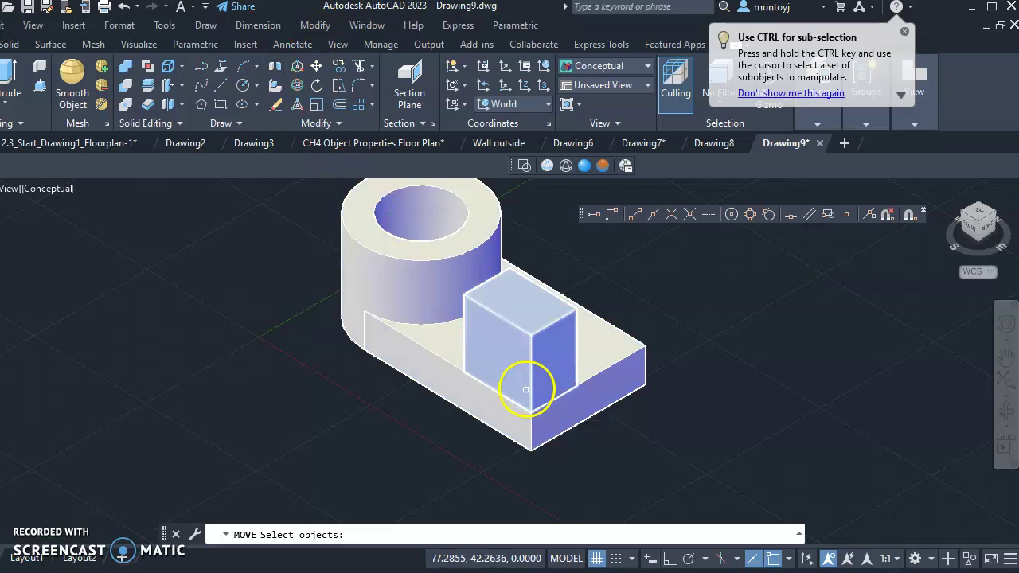
click(317, 65)
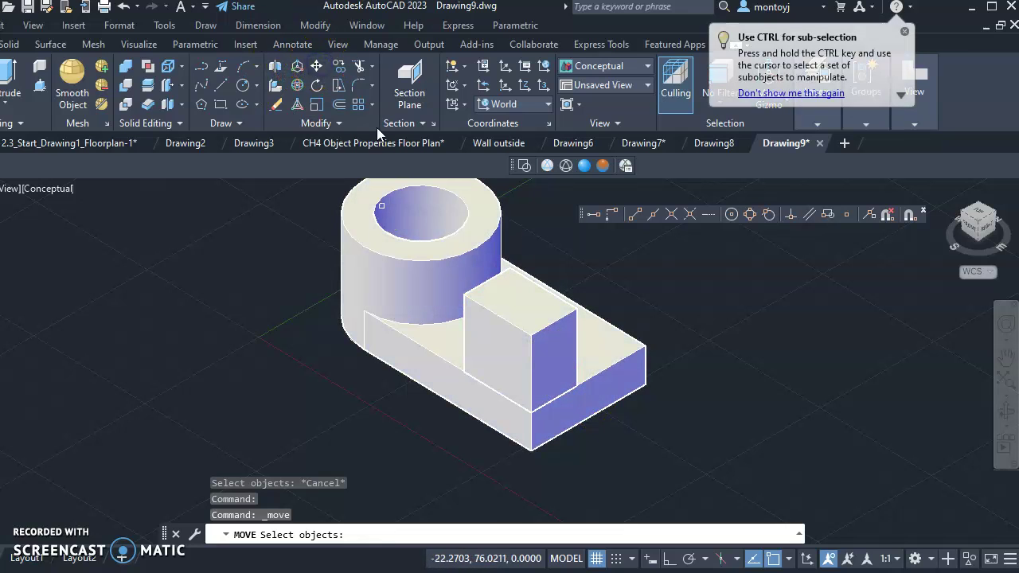
click(533, 384)
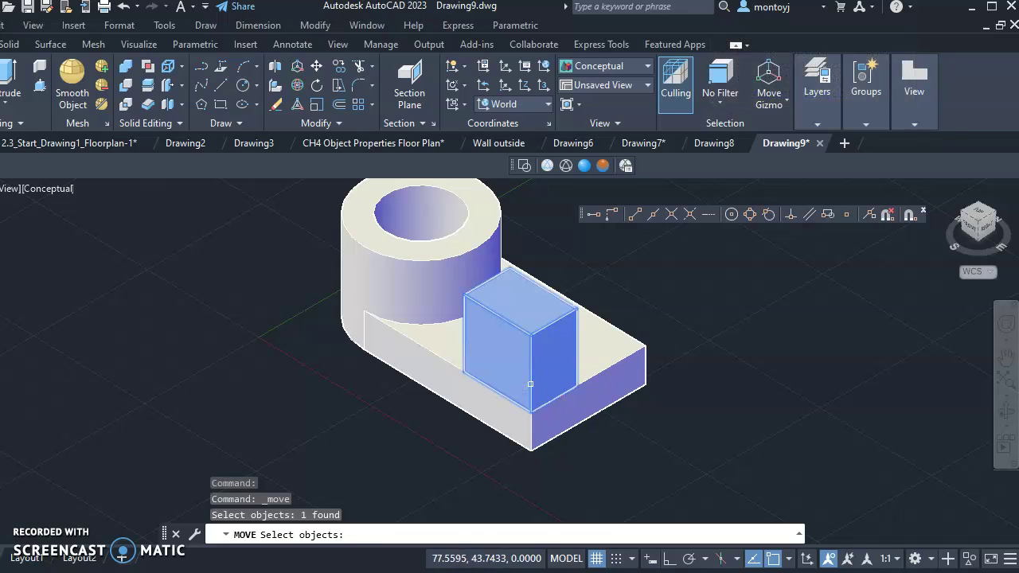
key(Return)
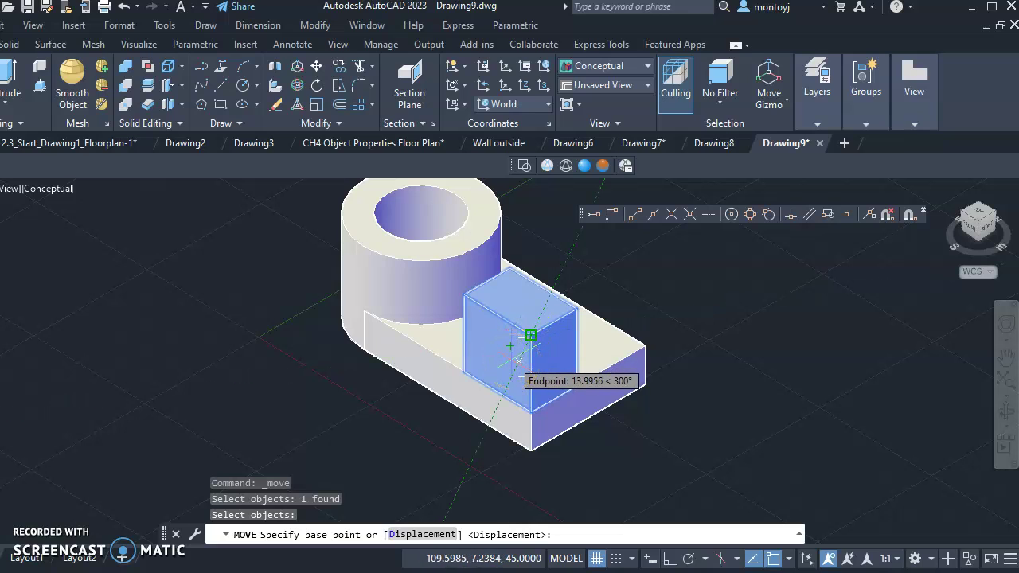
click(520, 351)
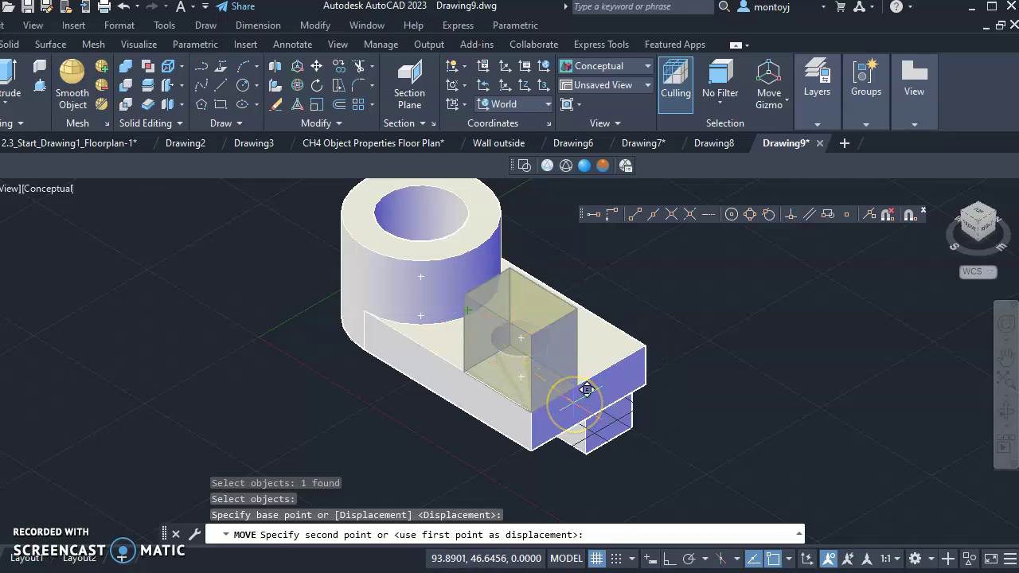
text(@0,15,-20)
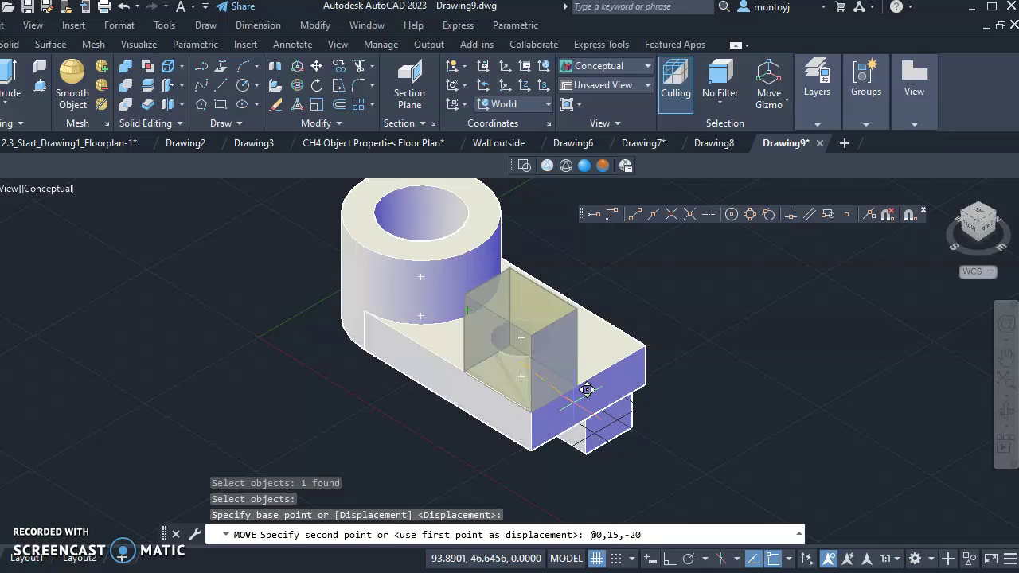
key(Return)
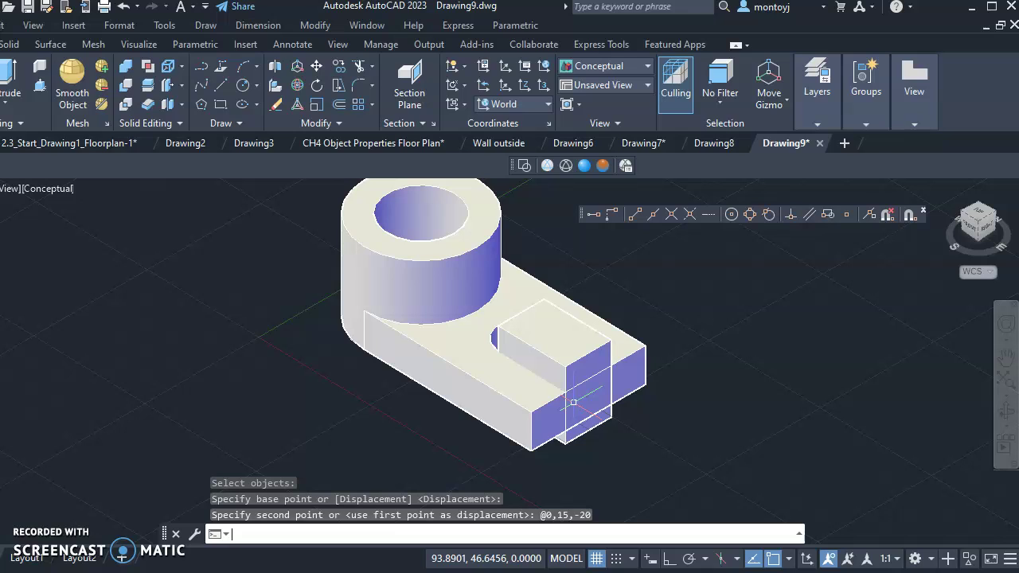
Step: Subtract the box from the bracket solid to cut an open slot from the plate's hole through its front end
click(573, 402)
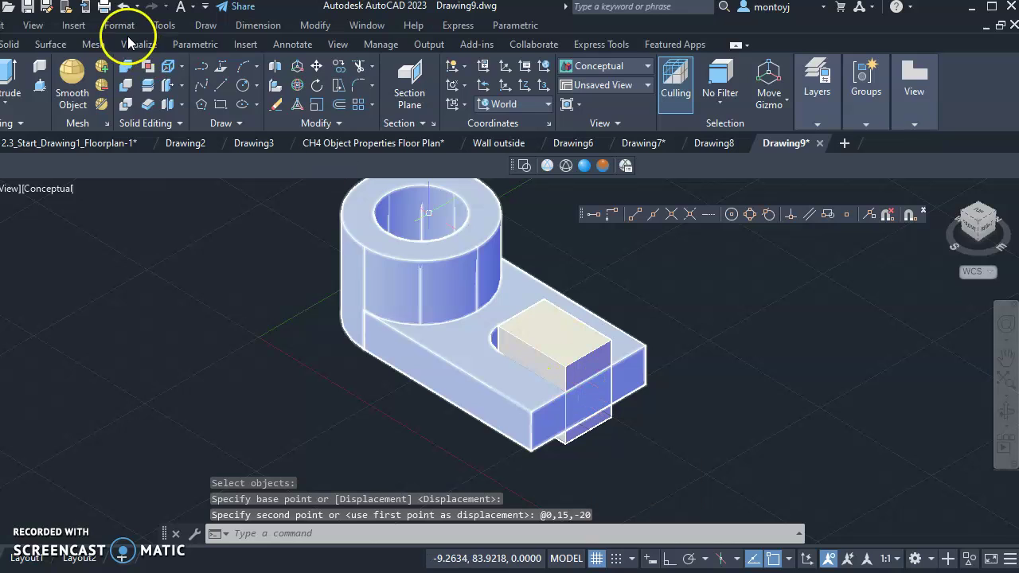
click(127, 86)
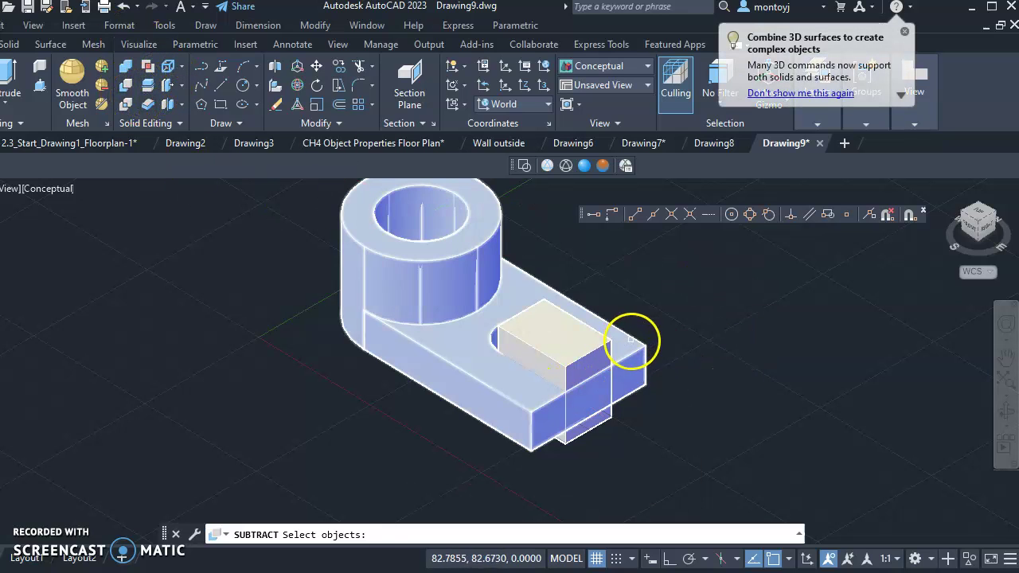
click(631, 341)
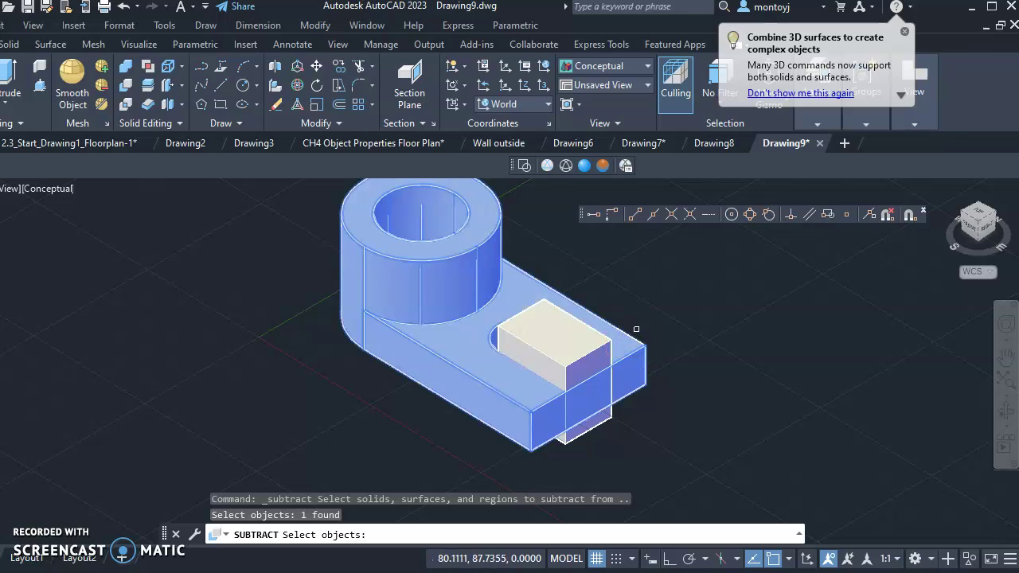
key(Return)
click(593, 353)
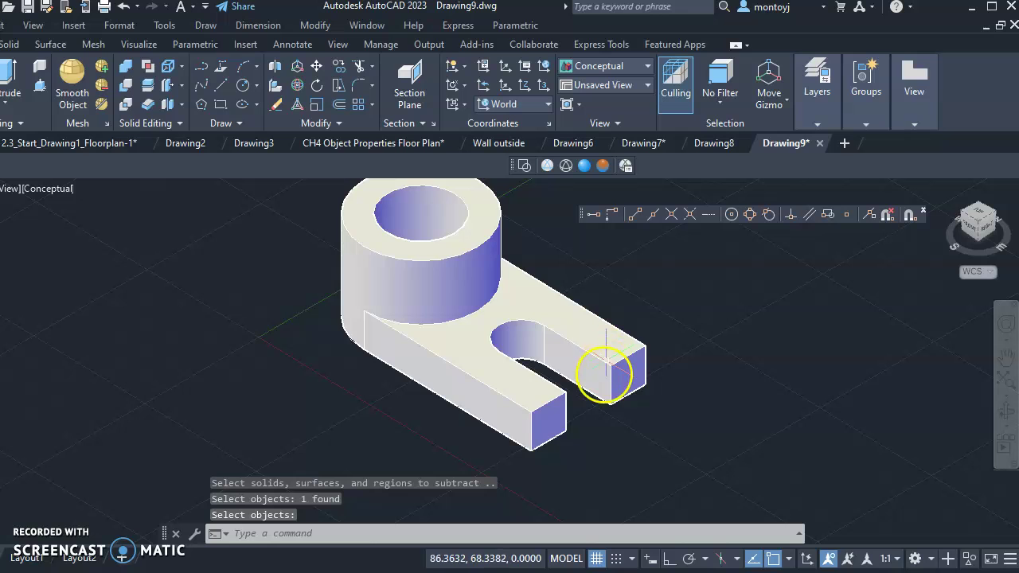
Step: Apply the Conceptual visual style to the bracket and open the Visual Styles Manager
scroll(719, 303, down, 2)
middle_drag(719, 302, 682, 337)
key(Return)
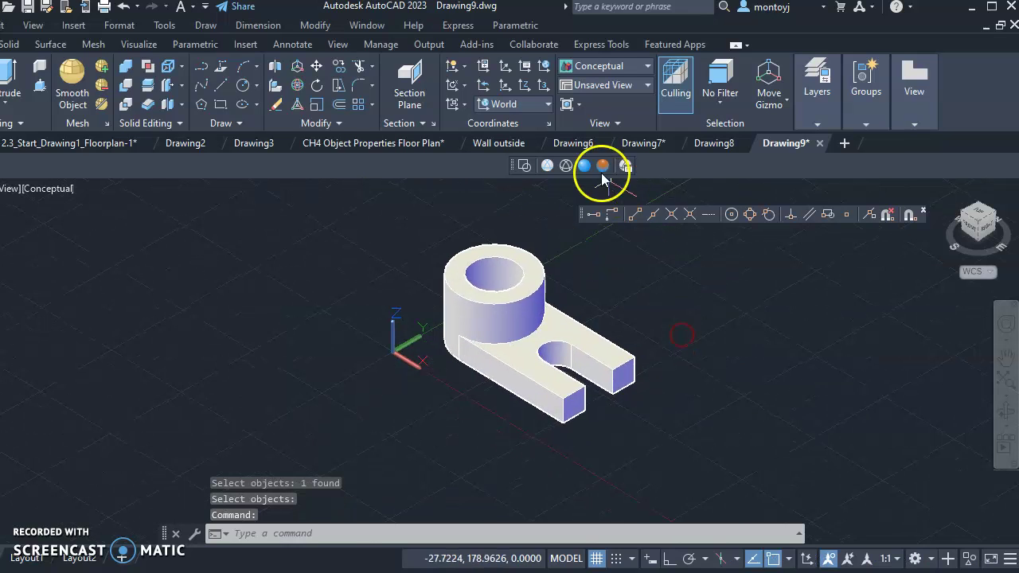
click(605, 166)
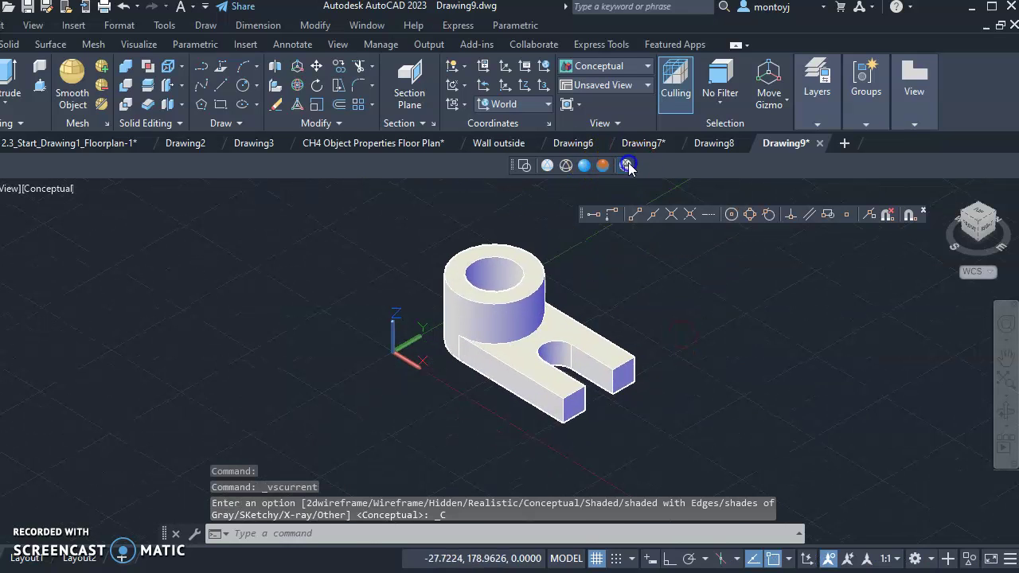
click(626, 166)
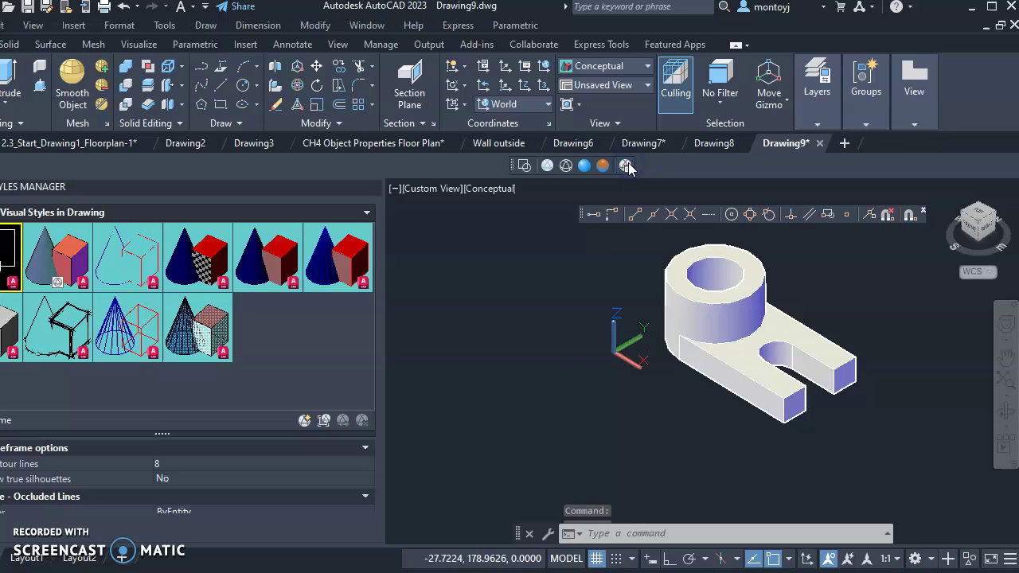
Step: Look through the available visual styles and their settings in the Visual Styles Manager, ending on the Conceptual style
click(336, 280)
click(269, 273)
click(69, 347)
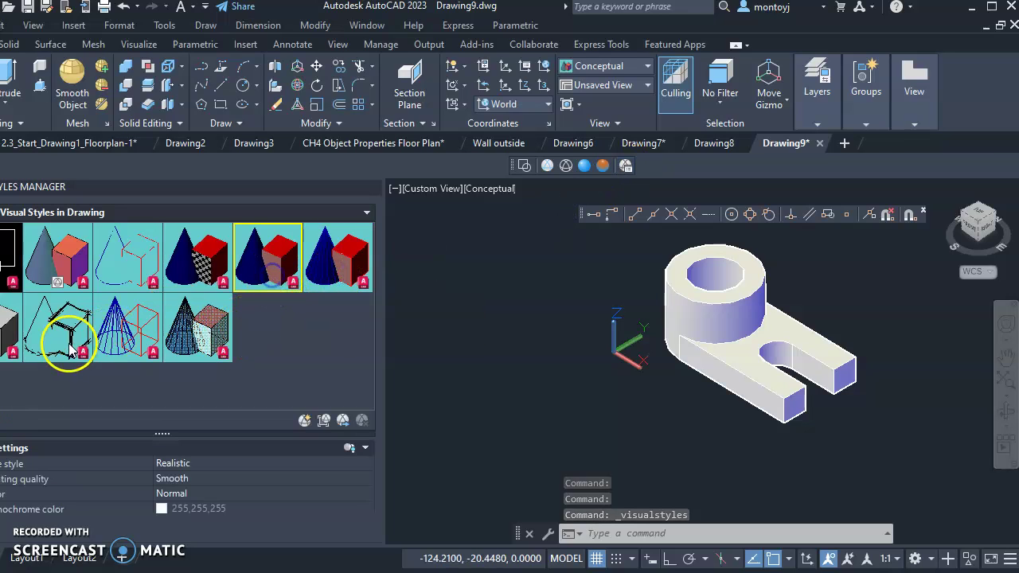
click(10, 326)
click(61, 271)
click(607, 360)
click(600, 393)
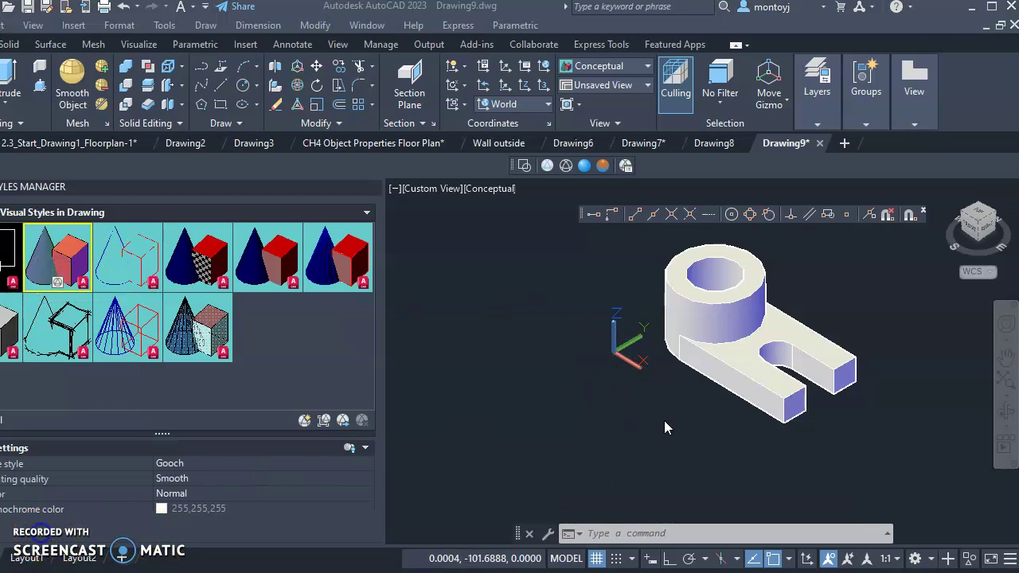
Step: Orbit around the finished bracket with the SteeringWheel to inspect it from its slotted end and back at an angle
click(1007, 325)
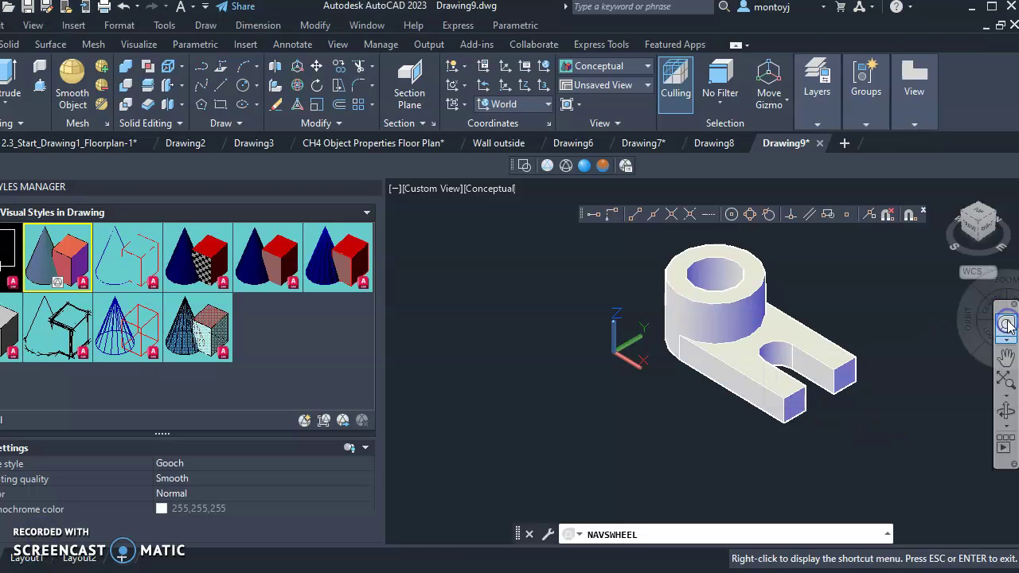
drag(978, 319, 870, 341)
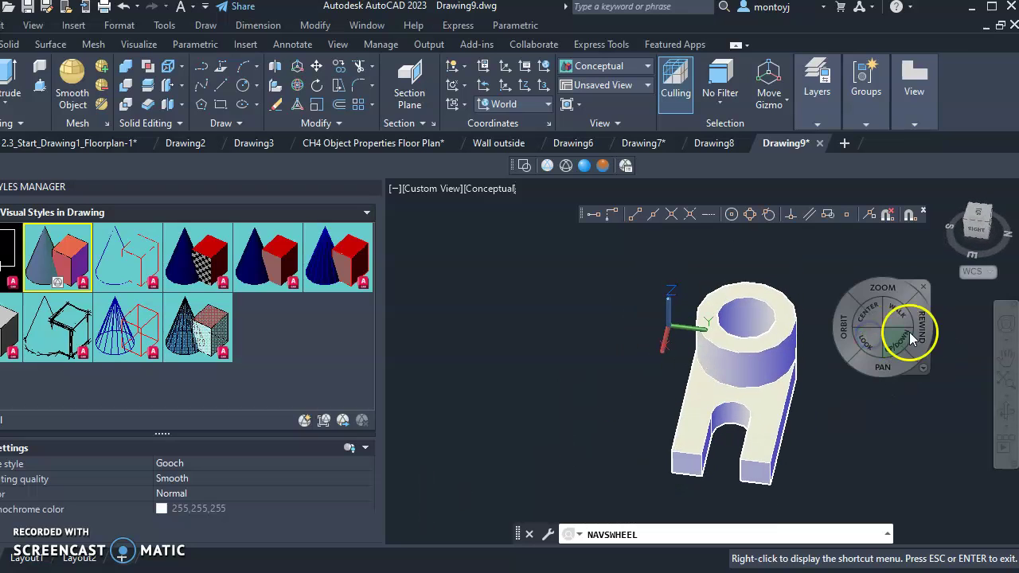
drag(838, 331, 962, 309)
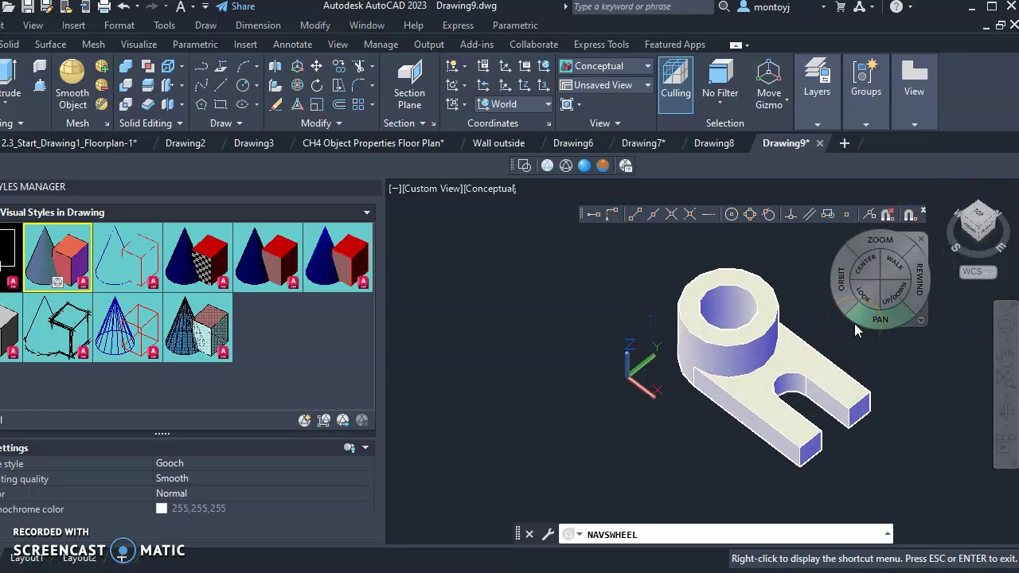
click(840, 542)
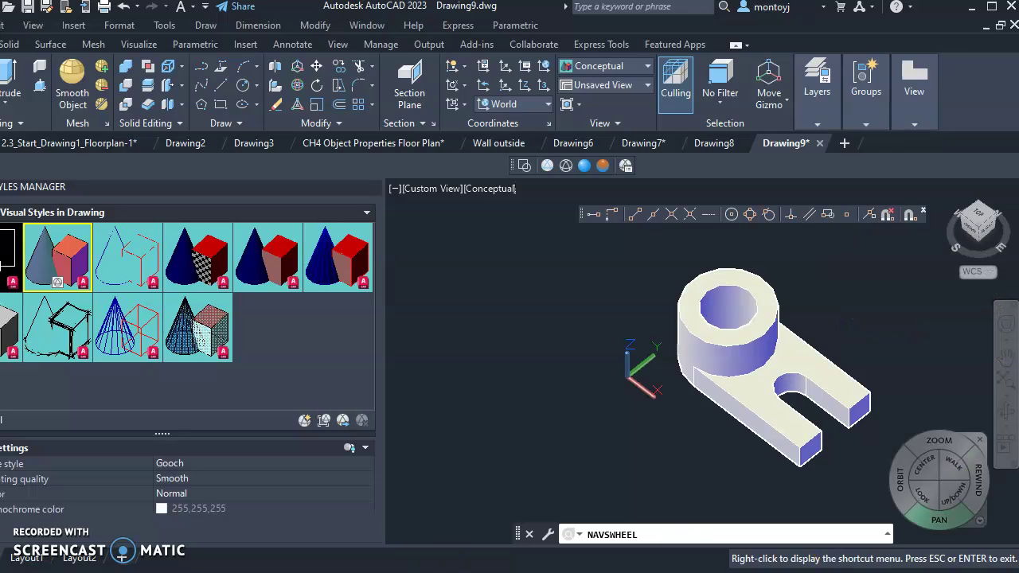